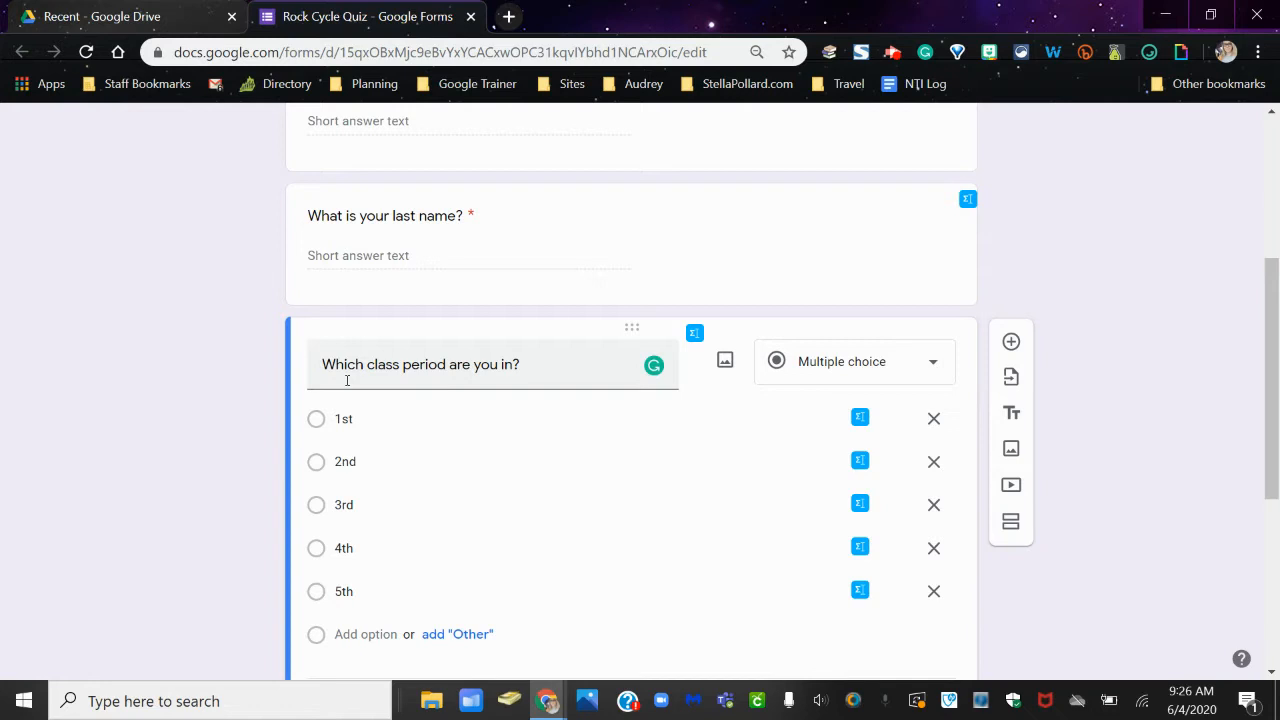
- Turn on the quiz option in the form's settings so questions can carry points and be auto-graded
scroll(347, 380, "down", 4)
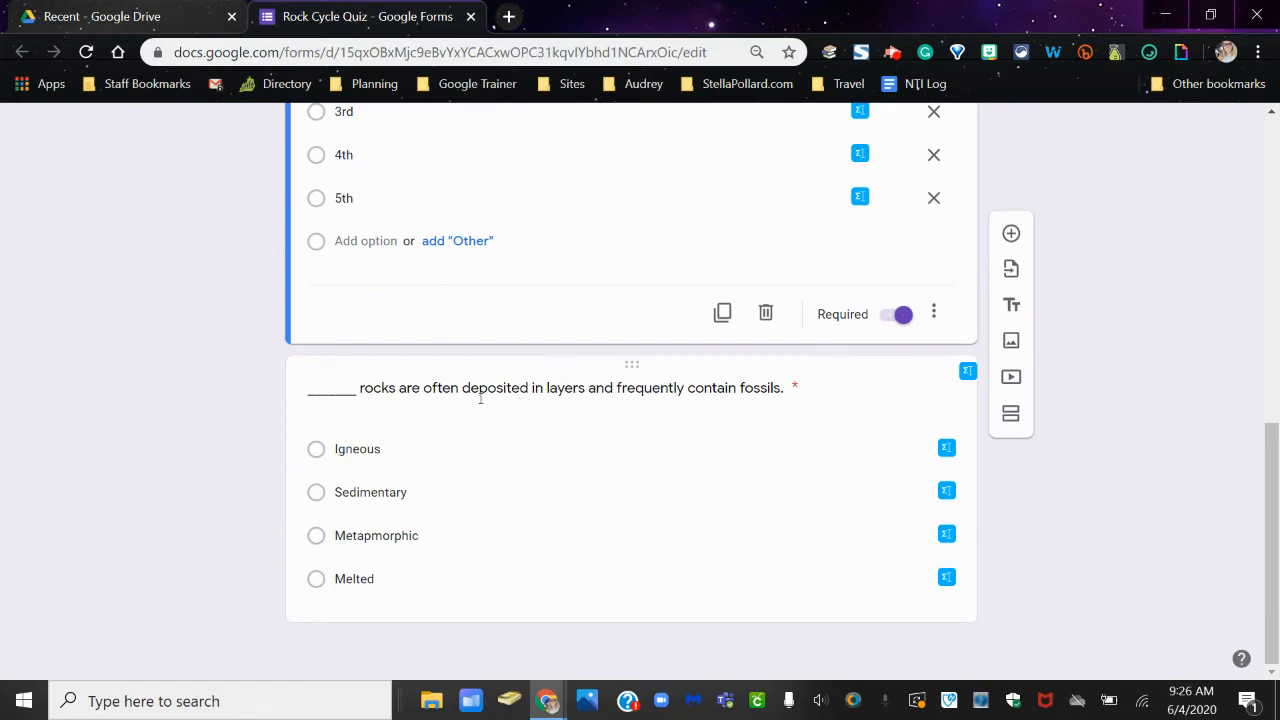
left_click(524, 425)
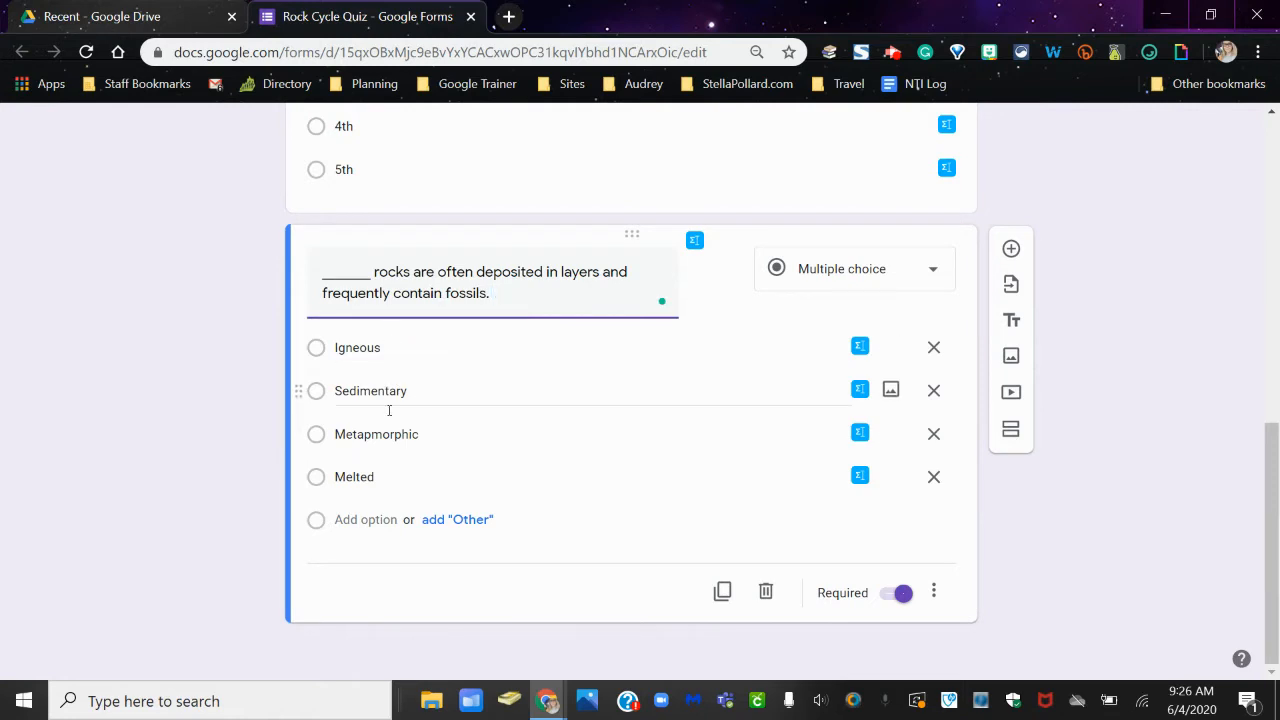
scroll(469, 477, "up", 10)
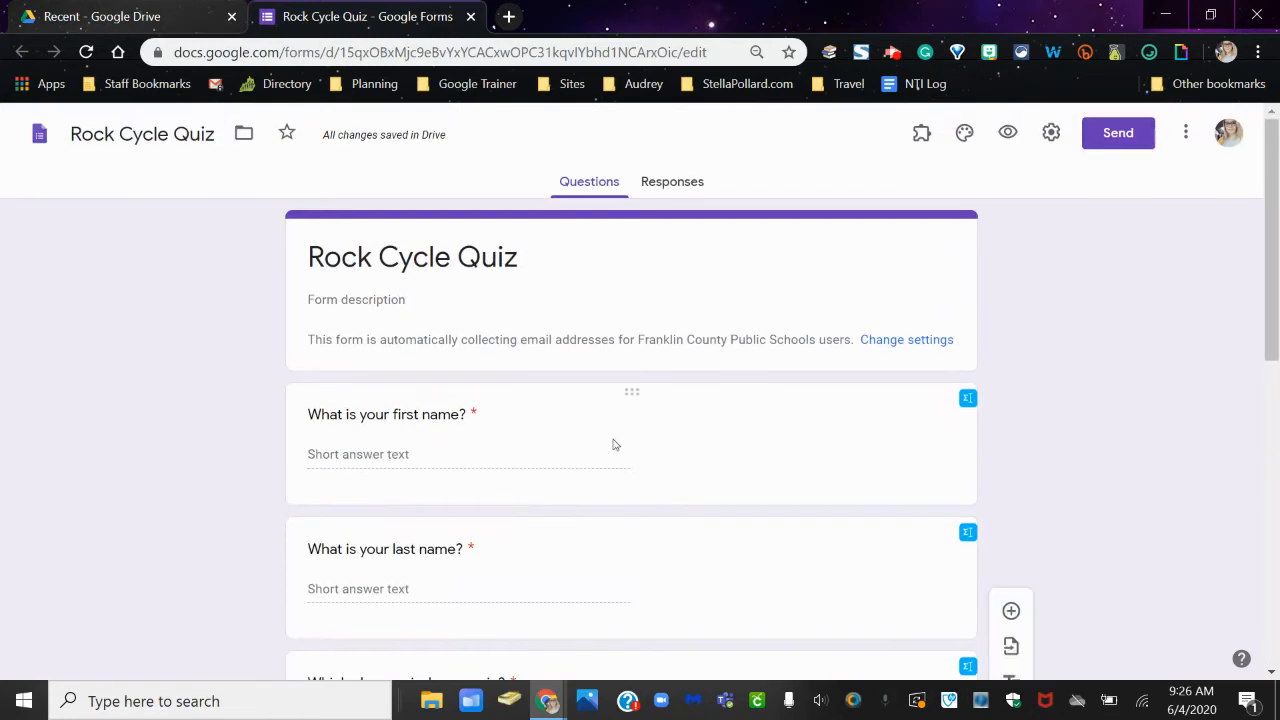
left_click(1048, 148)
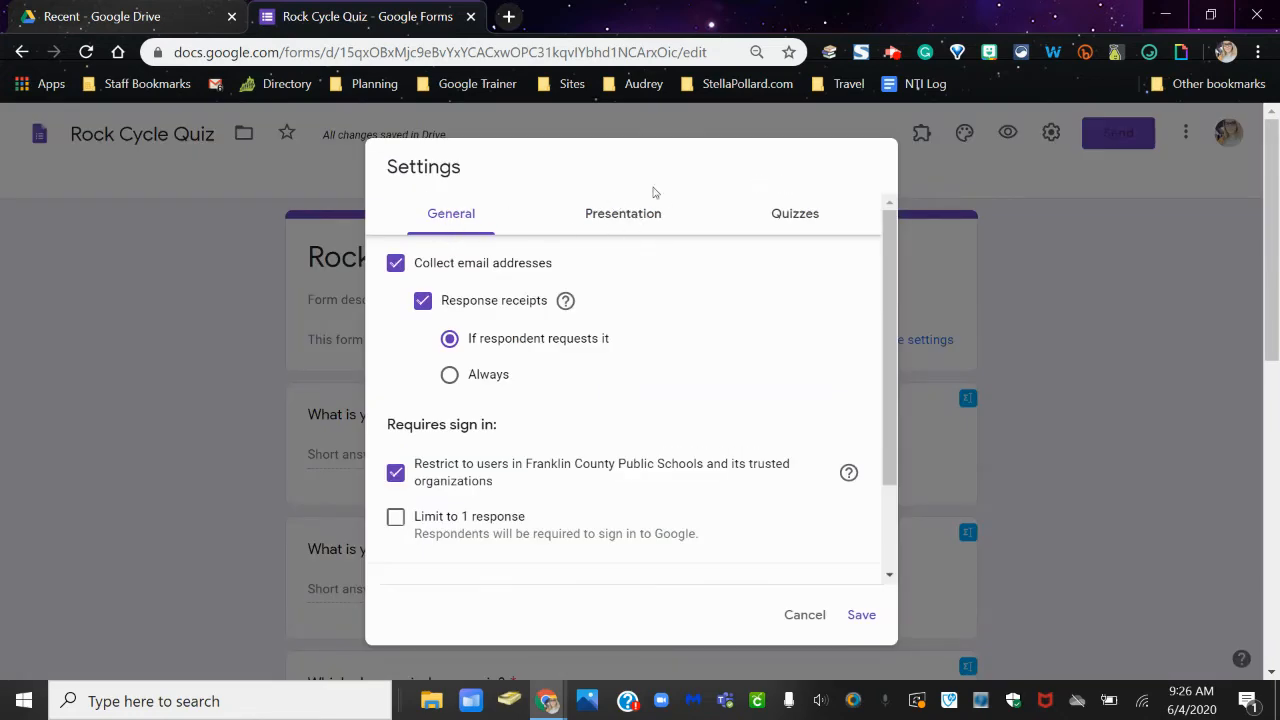
left_click(798, 222)
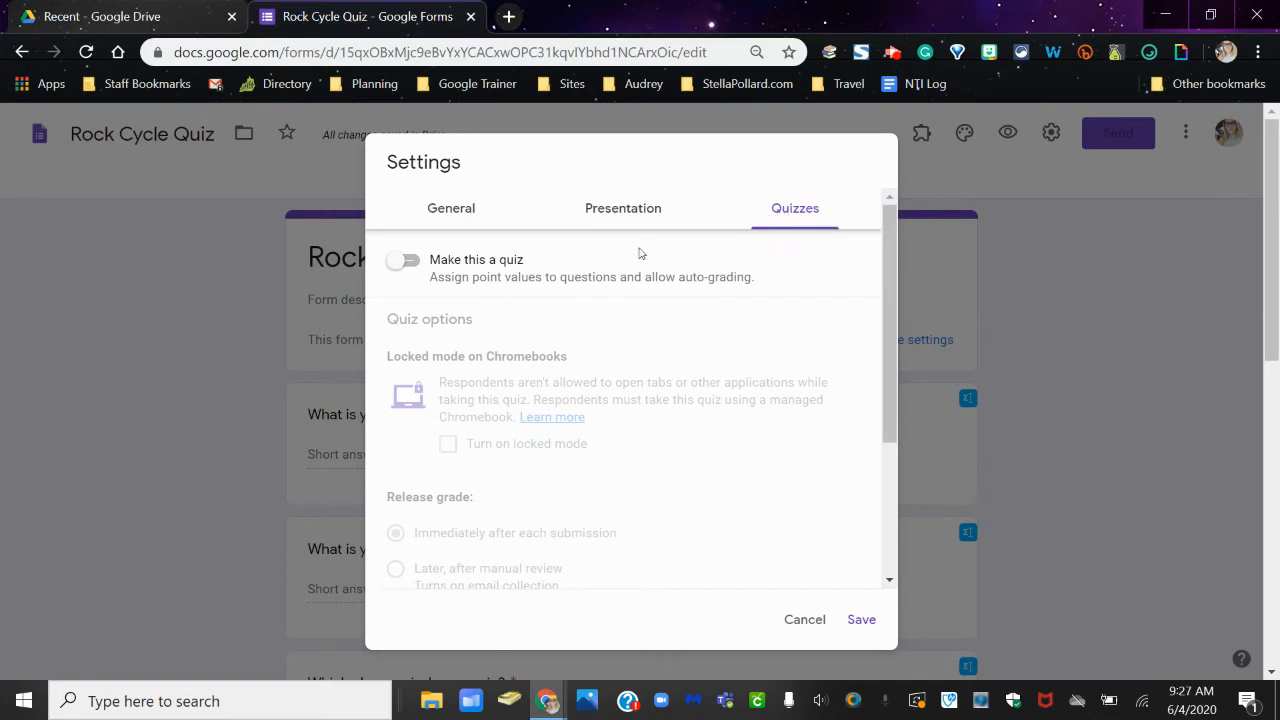
left_click(400, 265)
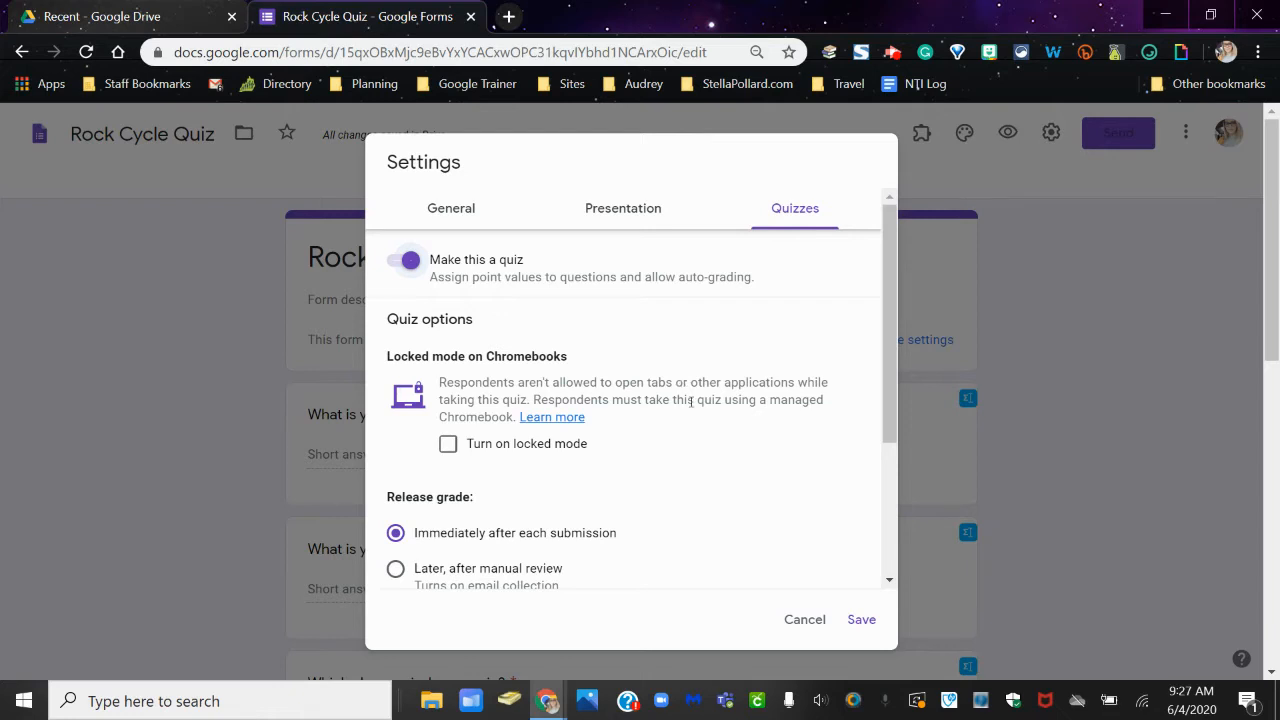
- Toggle whether respondents can see correct answers and save the quiz settings
scroll(690, 400, "down", 2)
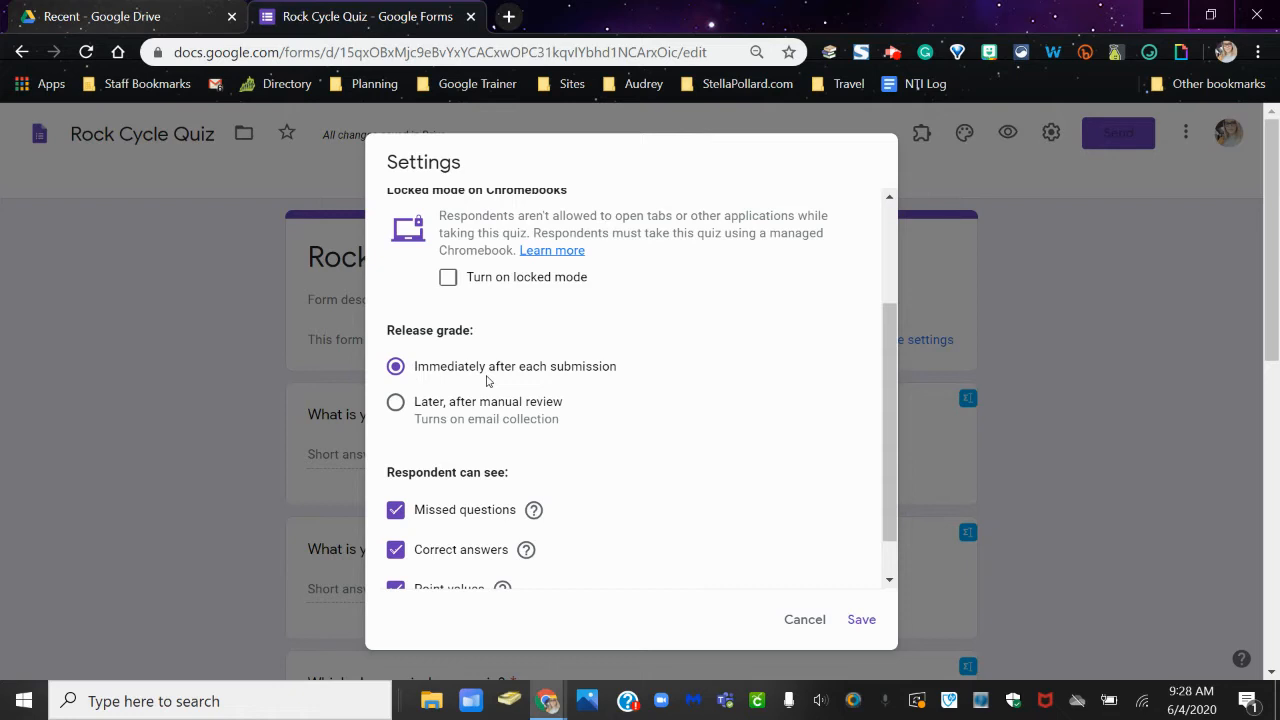
scroll(487, 380, "down", 1)
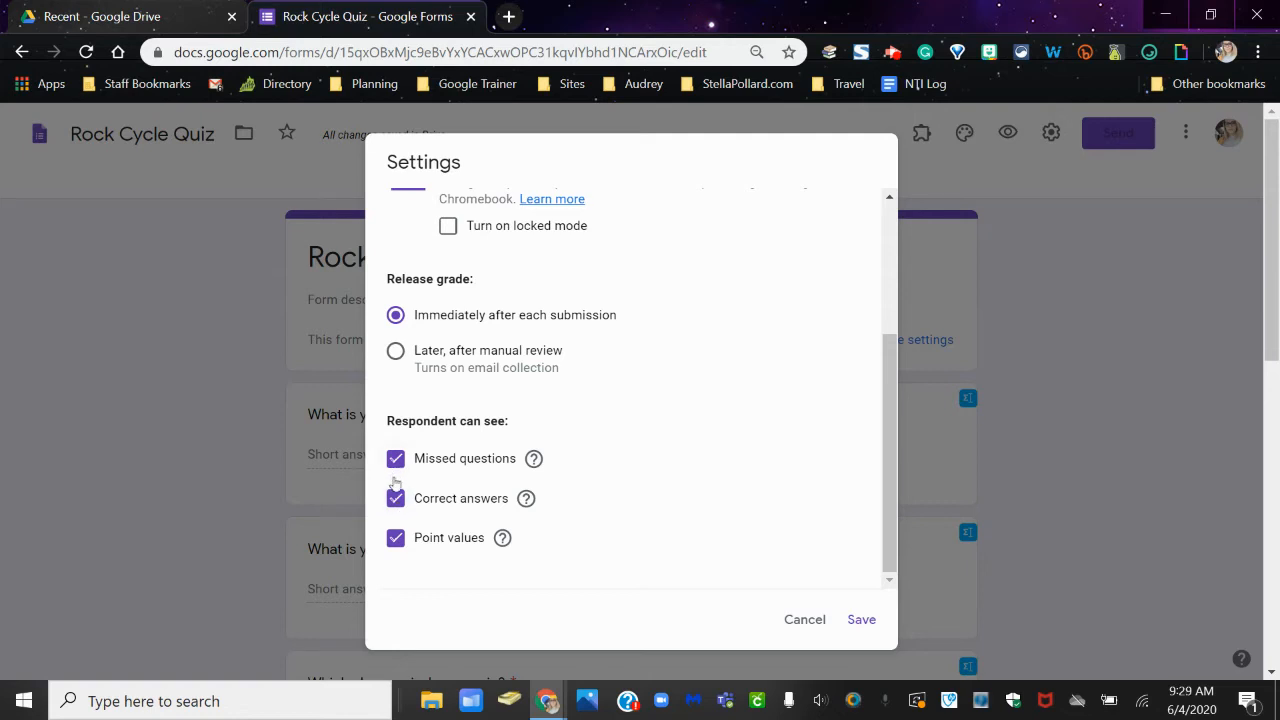
left_click(400, 503)
scroll(396, 490, "up", 3)
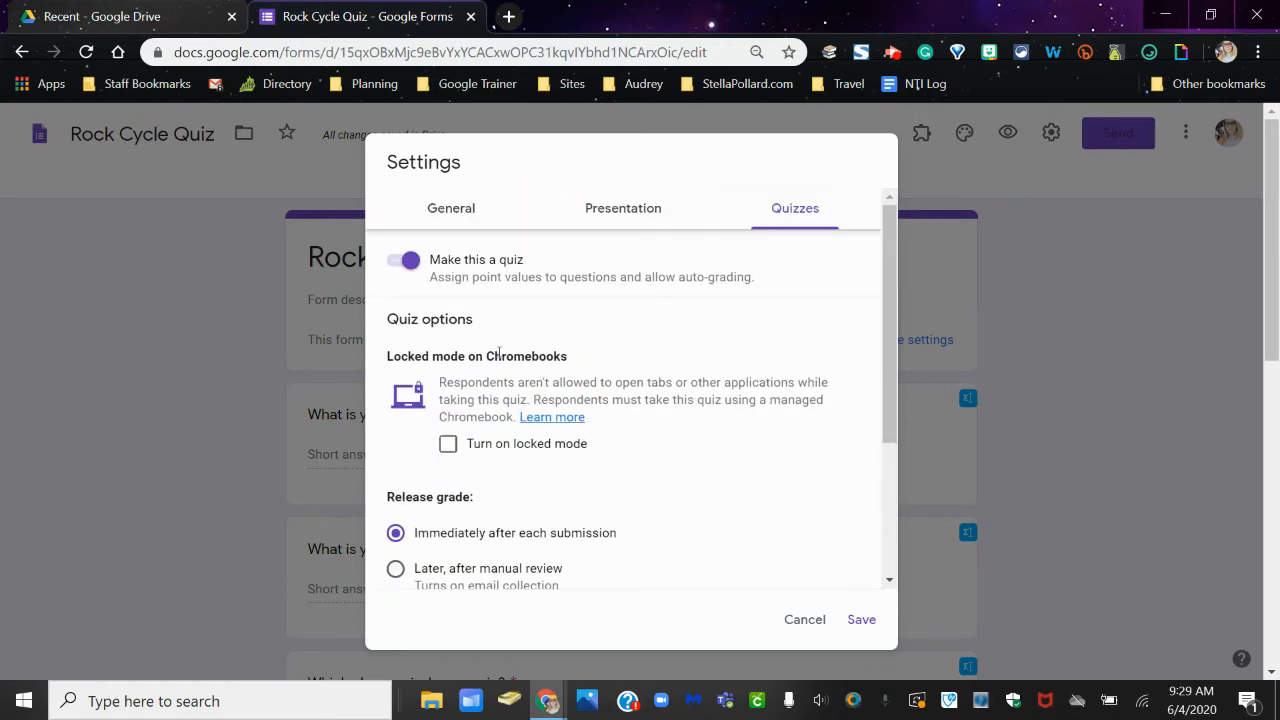
left_click(868, 619)
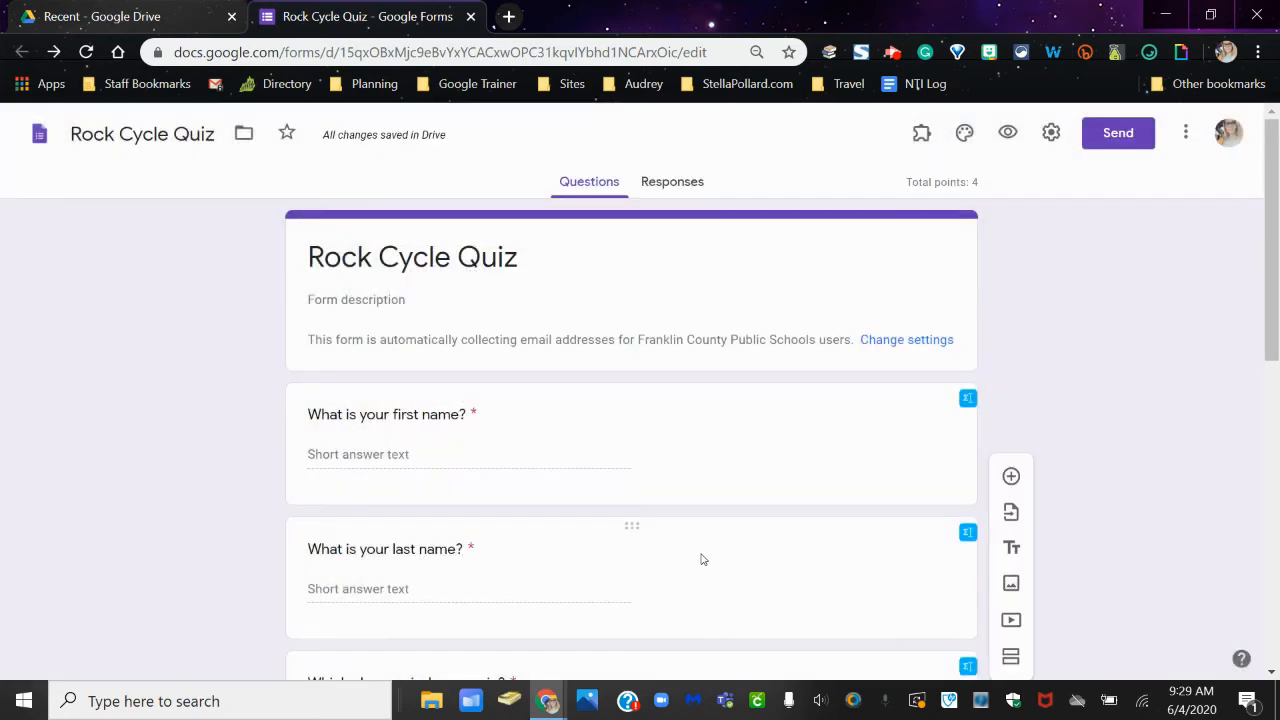
- In the answer key of the question about layered rocks containing fossils, mark Sedimentary as the correct answer
scroll(663, 443, "down", 5)
scroll(455, 270, "down", 2)
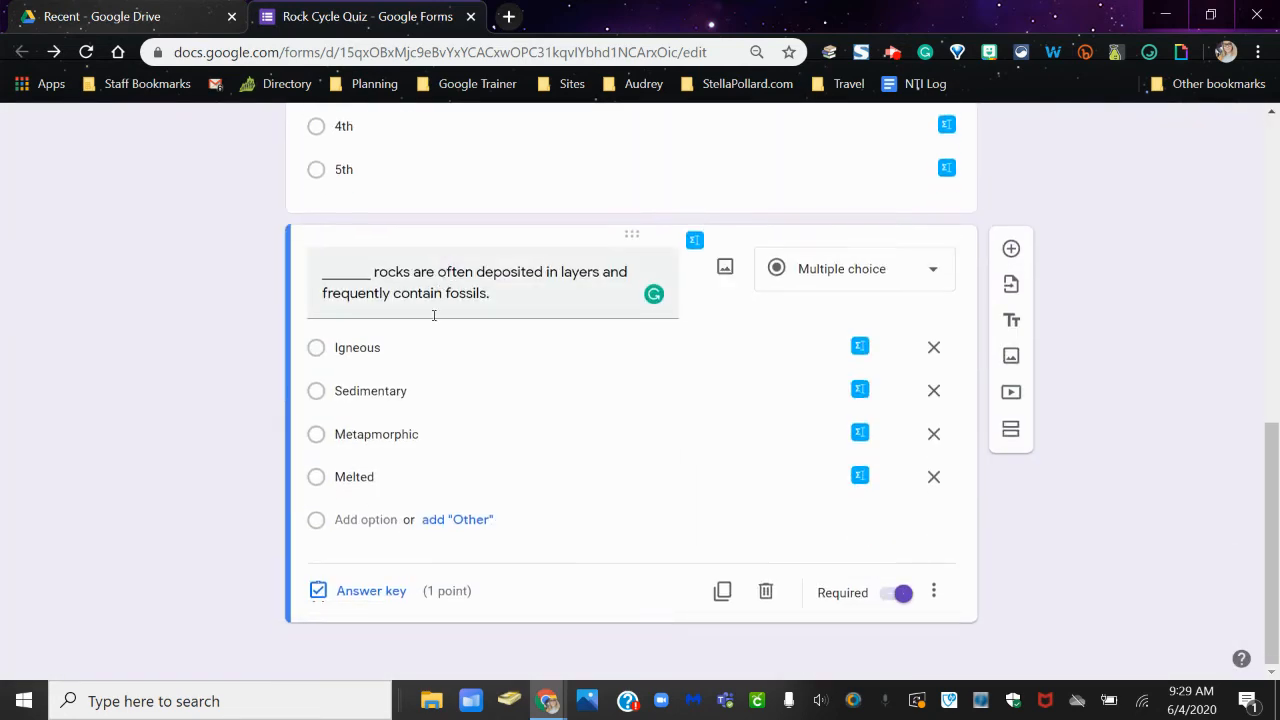
left_click(361, 592)
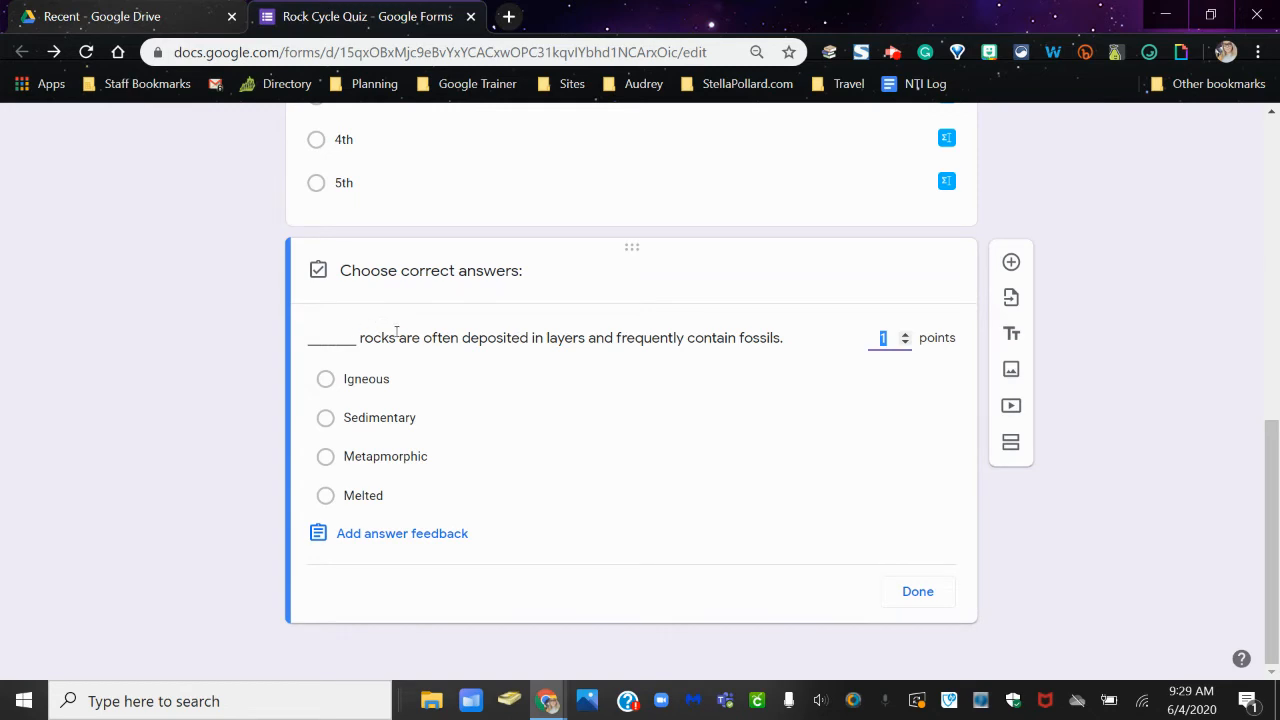
left_click(395, 421)
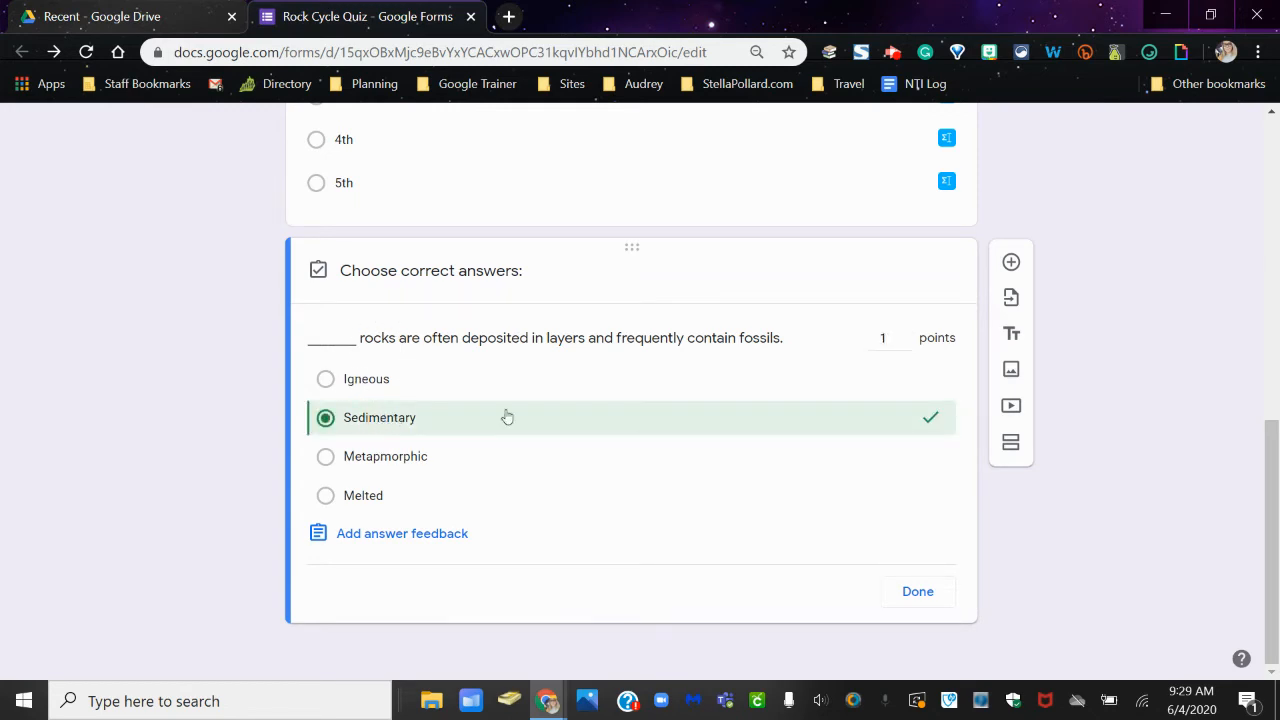
- Set the fossil question's value to 2 points and finish its answer key
left_click(905, 341)
left_click(883, 337)
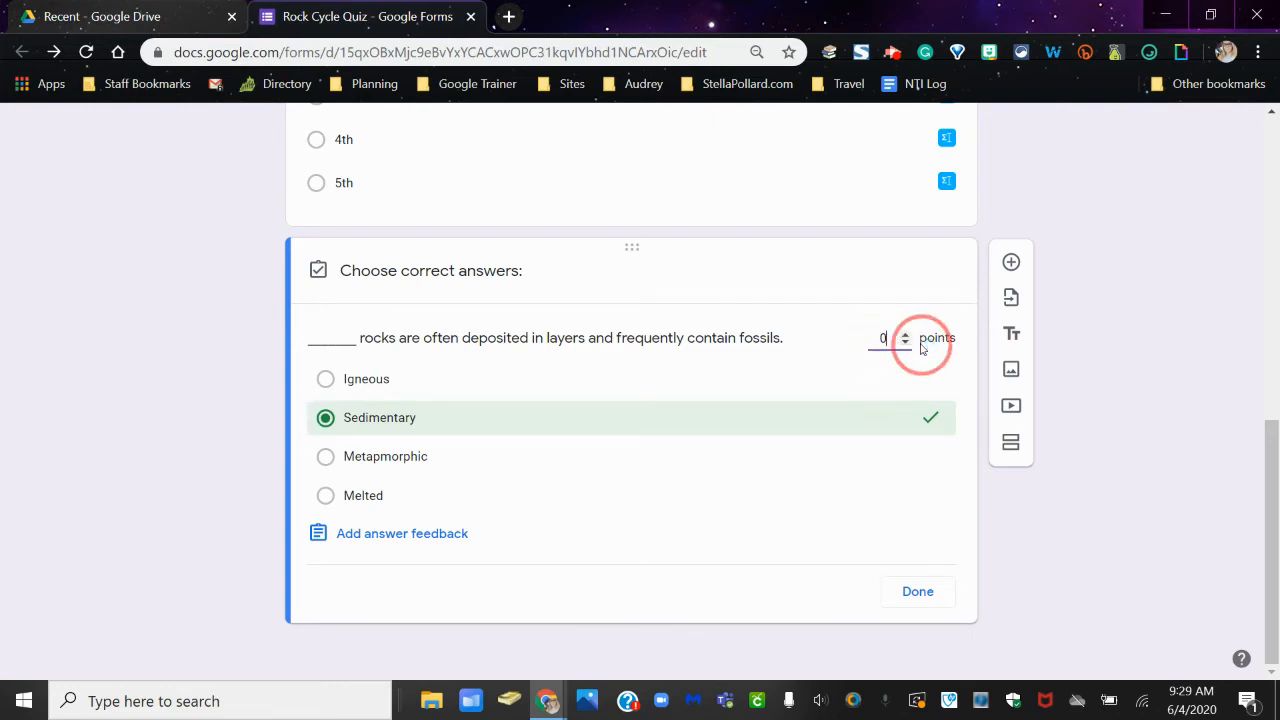
left_click(905, 335)
left_click(905, 335)
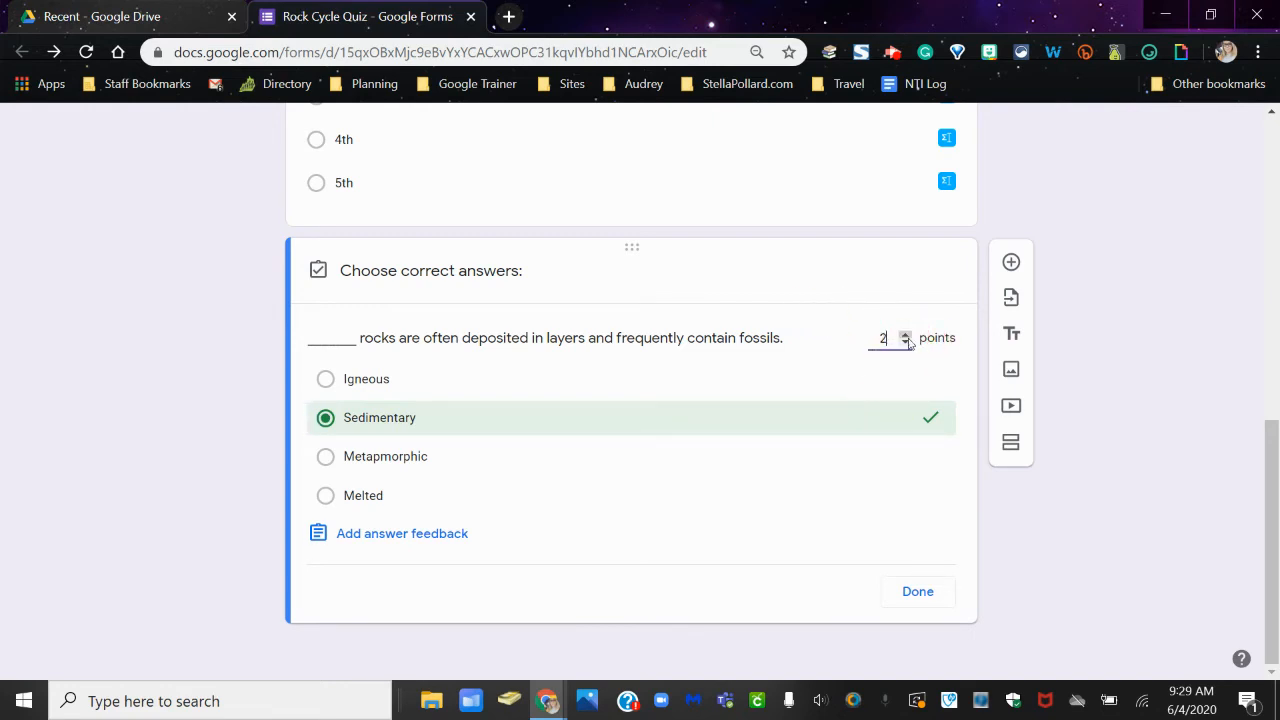
left_click(1010, 451)
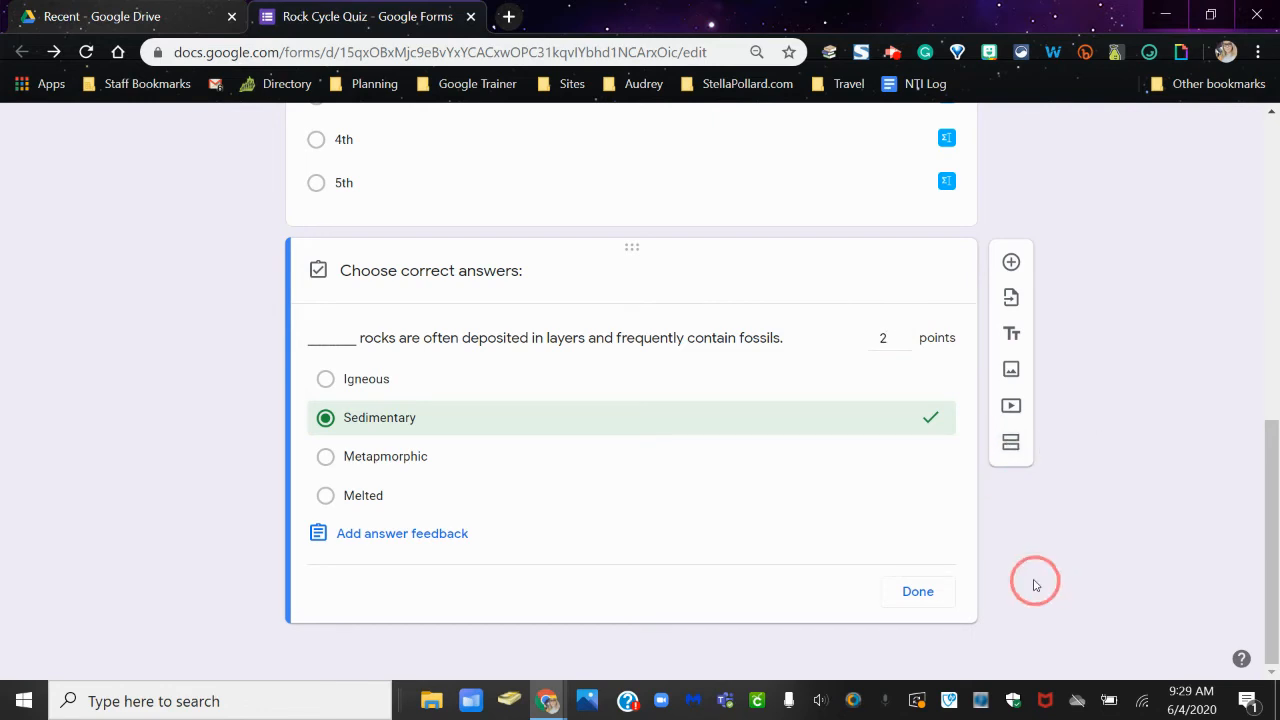
left_click(944, 590)
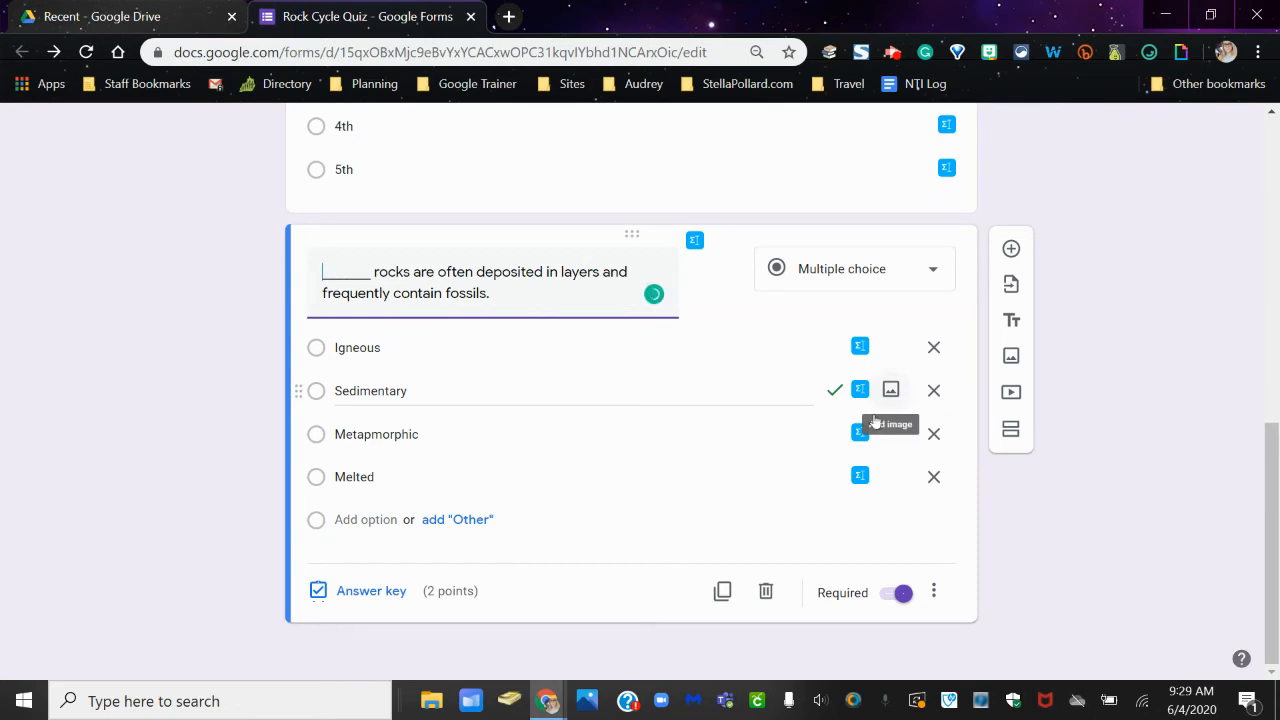
left_click(334, 604)
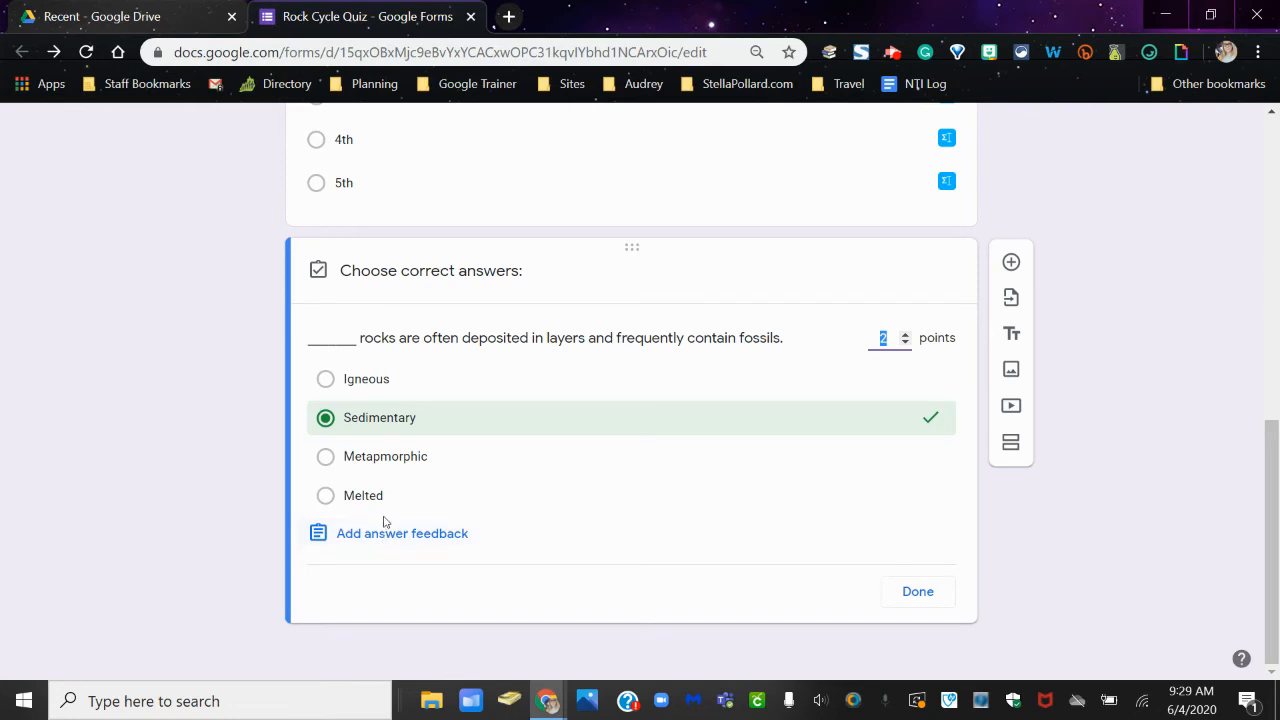
left_click(914, 591)
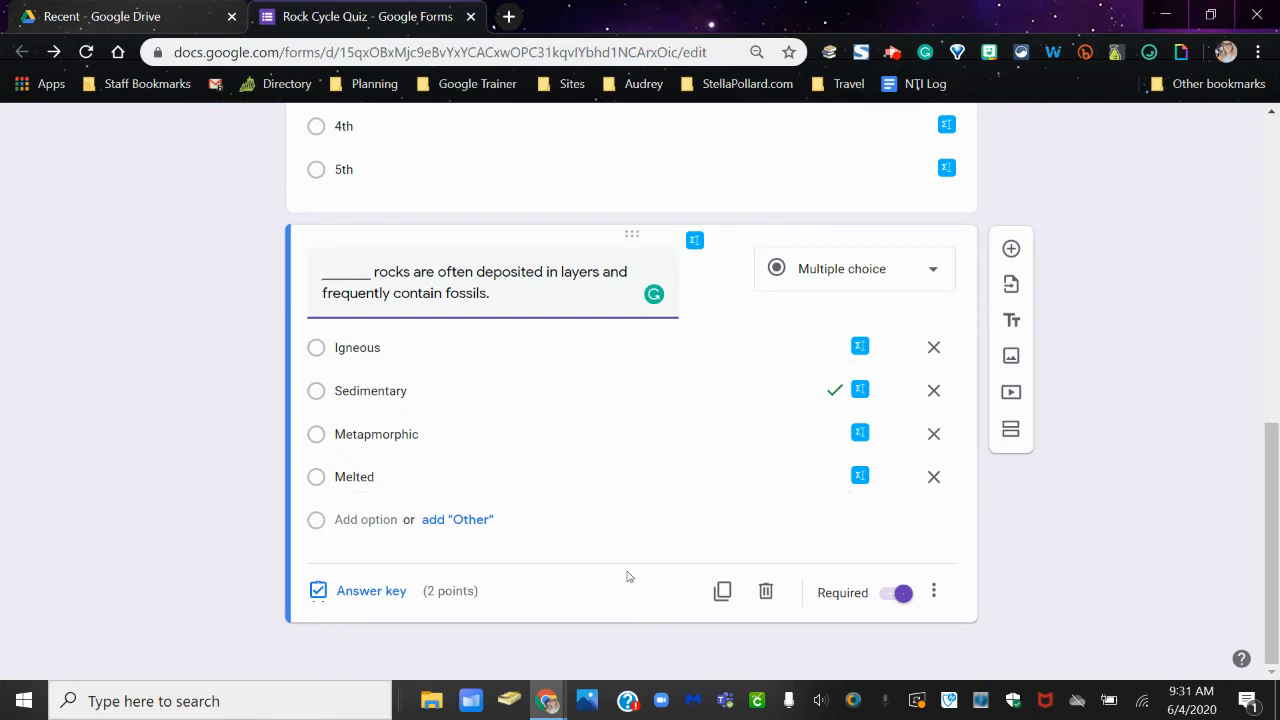
- Duplicate the fossil question and replace the copy's text with the copied sentence about rocks subjected to high heat and high pressure
left_click(716, 592)
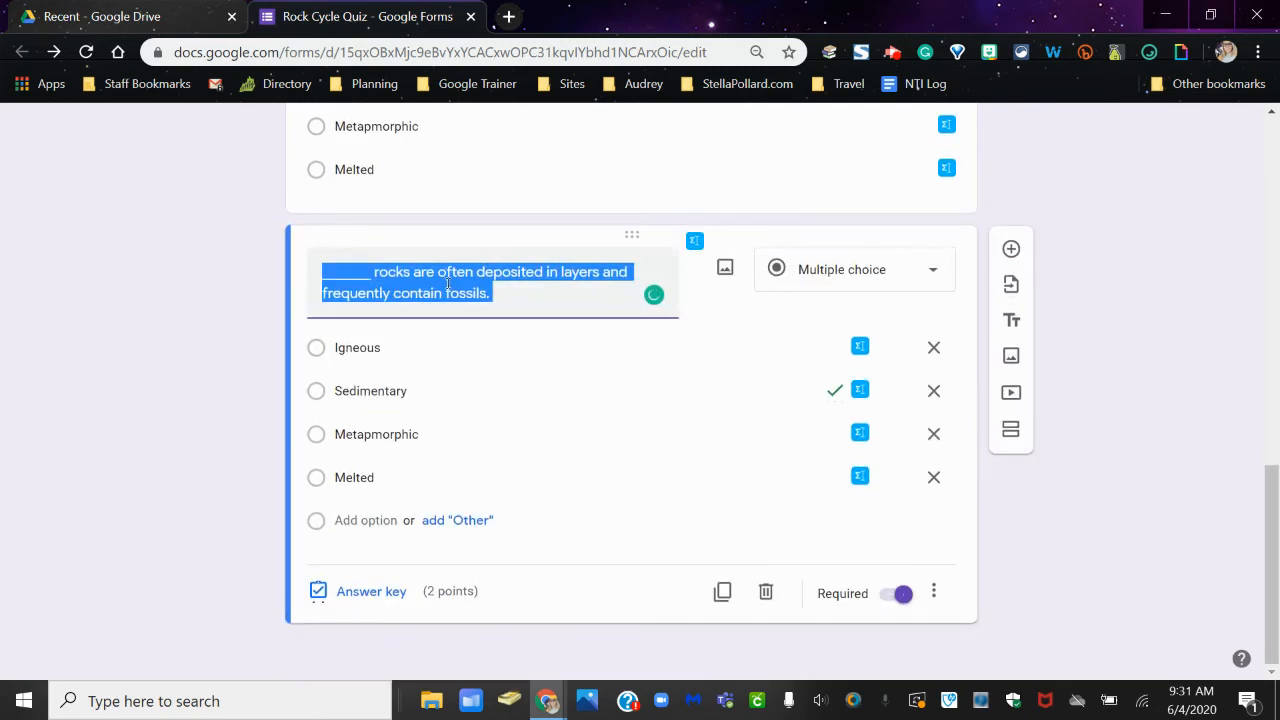
right_click(373, 268)
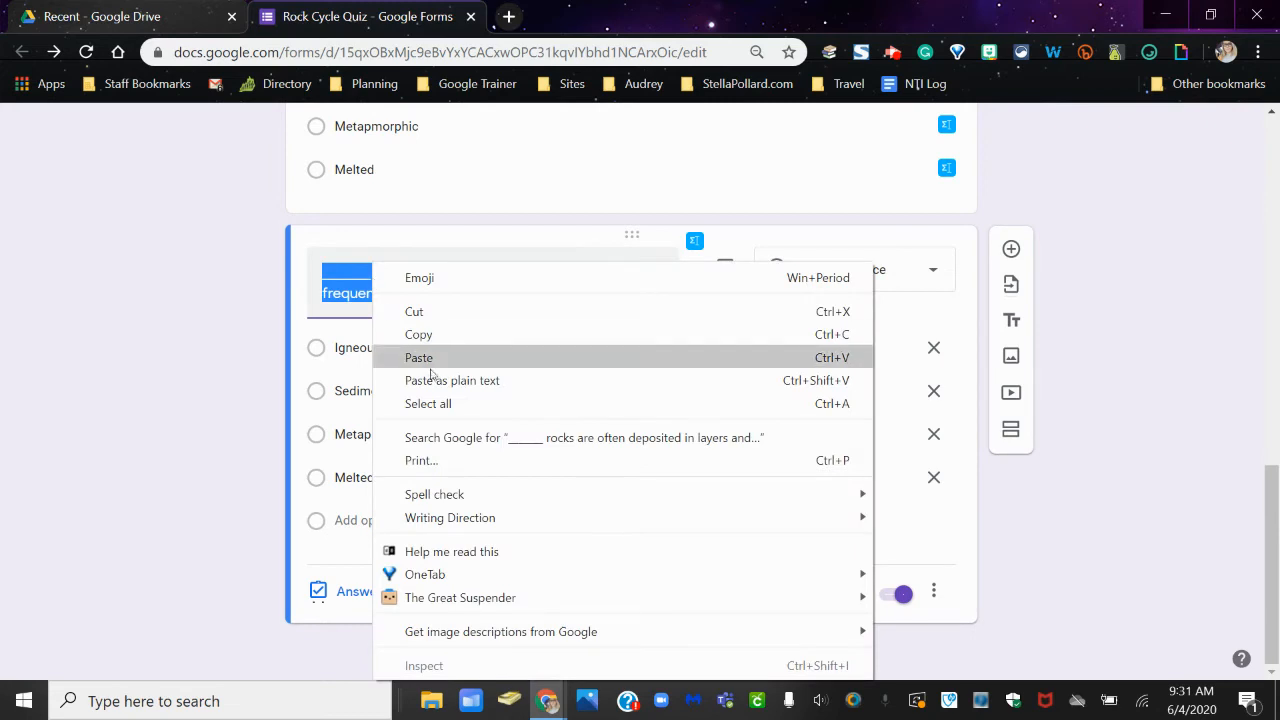
left_click(424, 358)
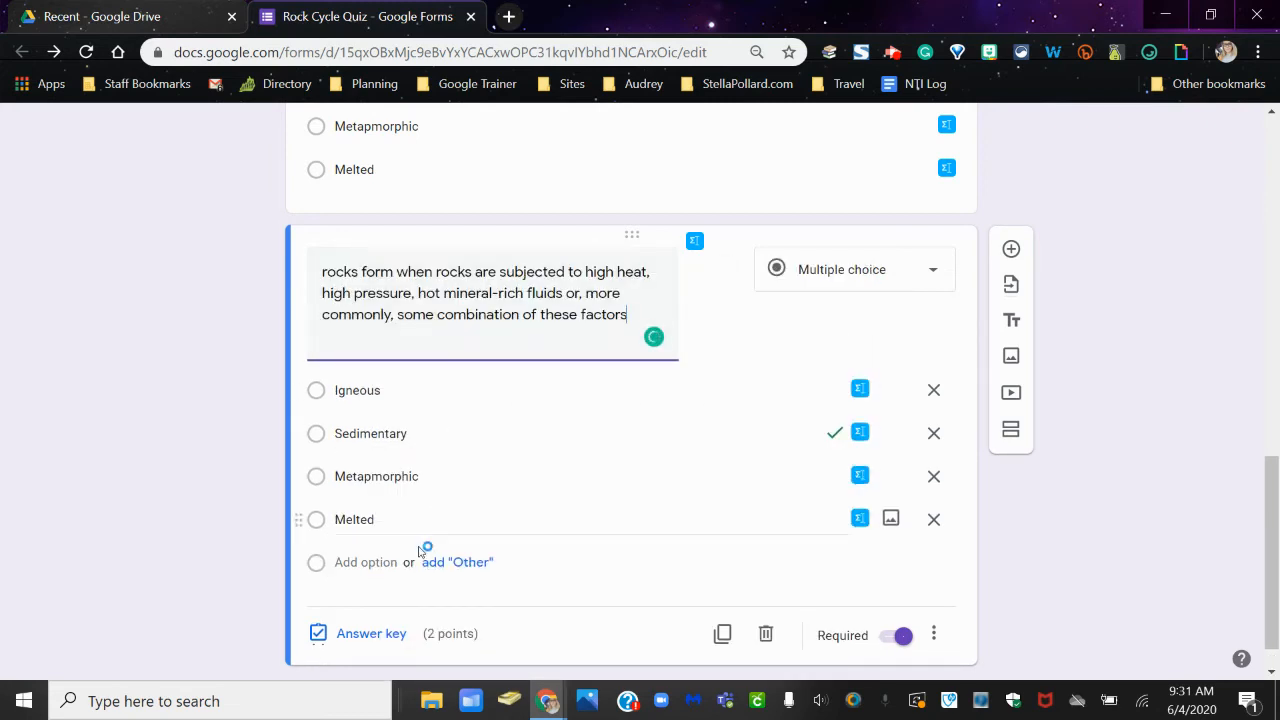
- Change the duplicated question's correct answer from Sedimentary to Metapmorphic and finish its answer key
scroll(390, 630, "down", 1)
left_click(397, 592)
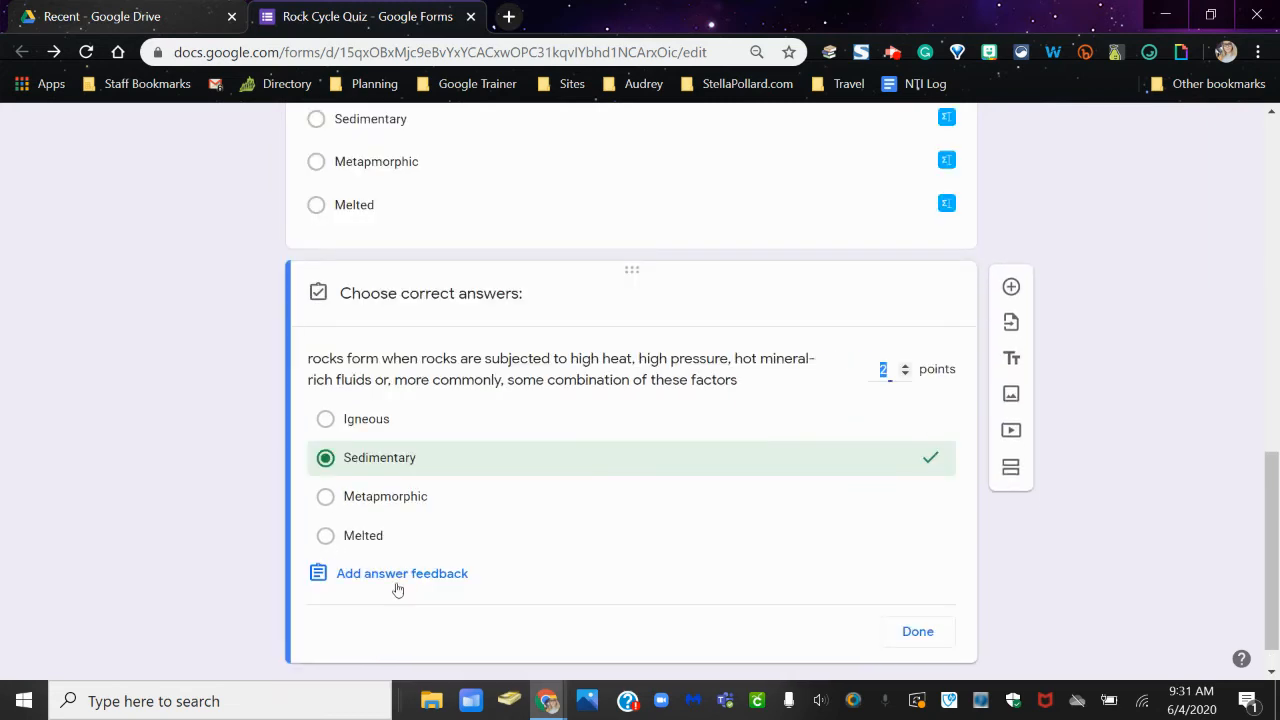
left_click(358, 456)
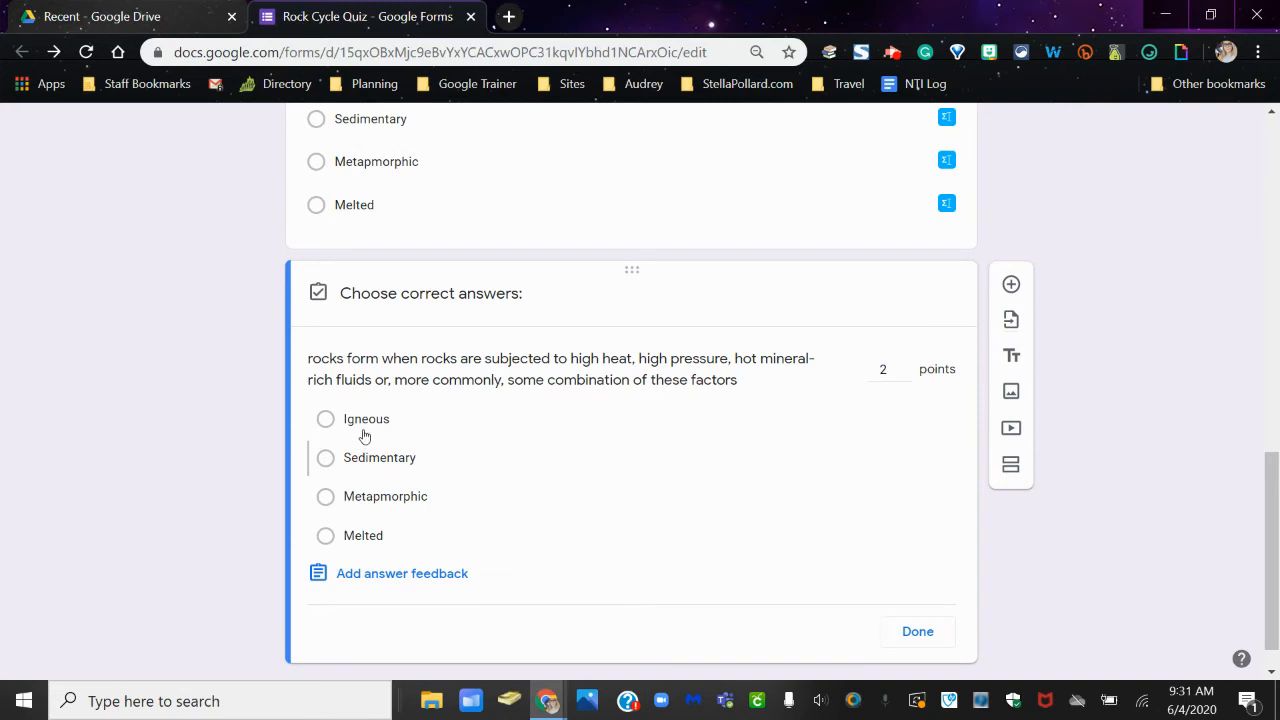
left_click(383, 502)
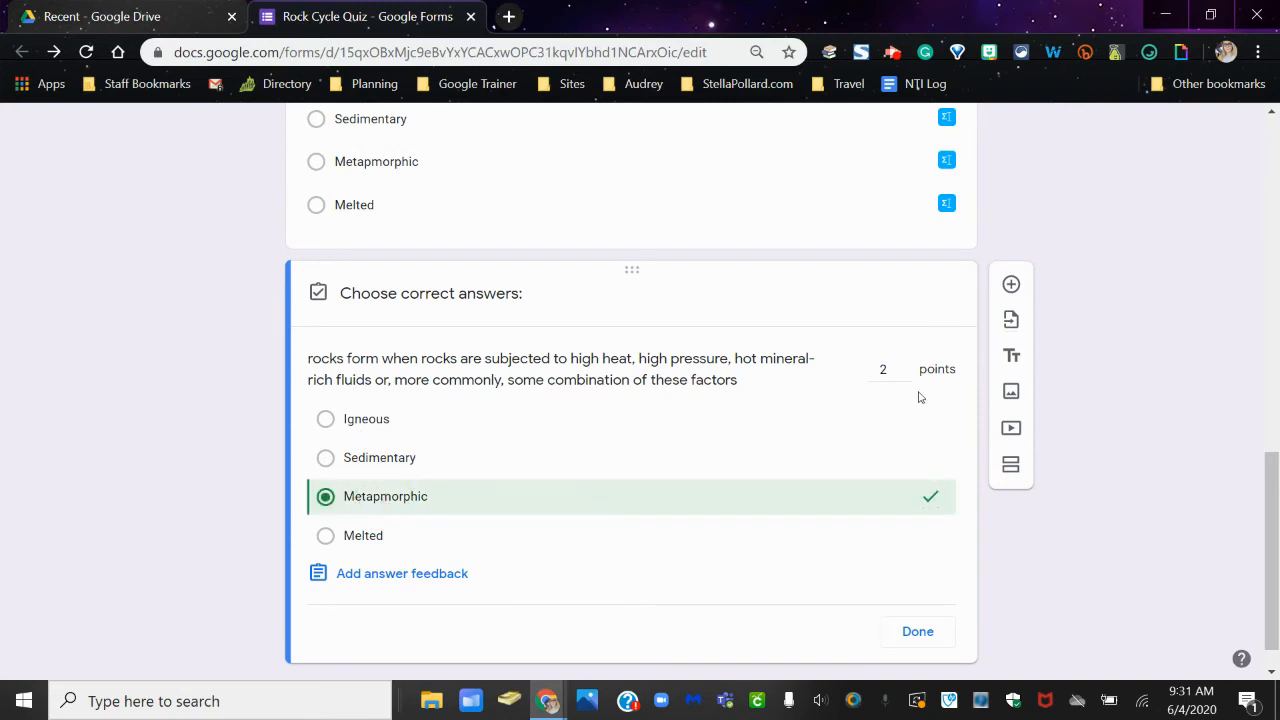
left_click(919, 628)
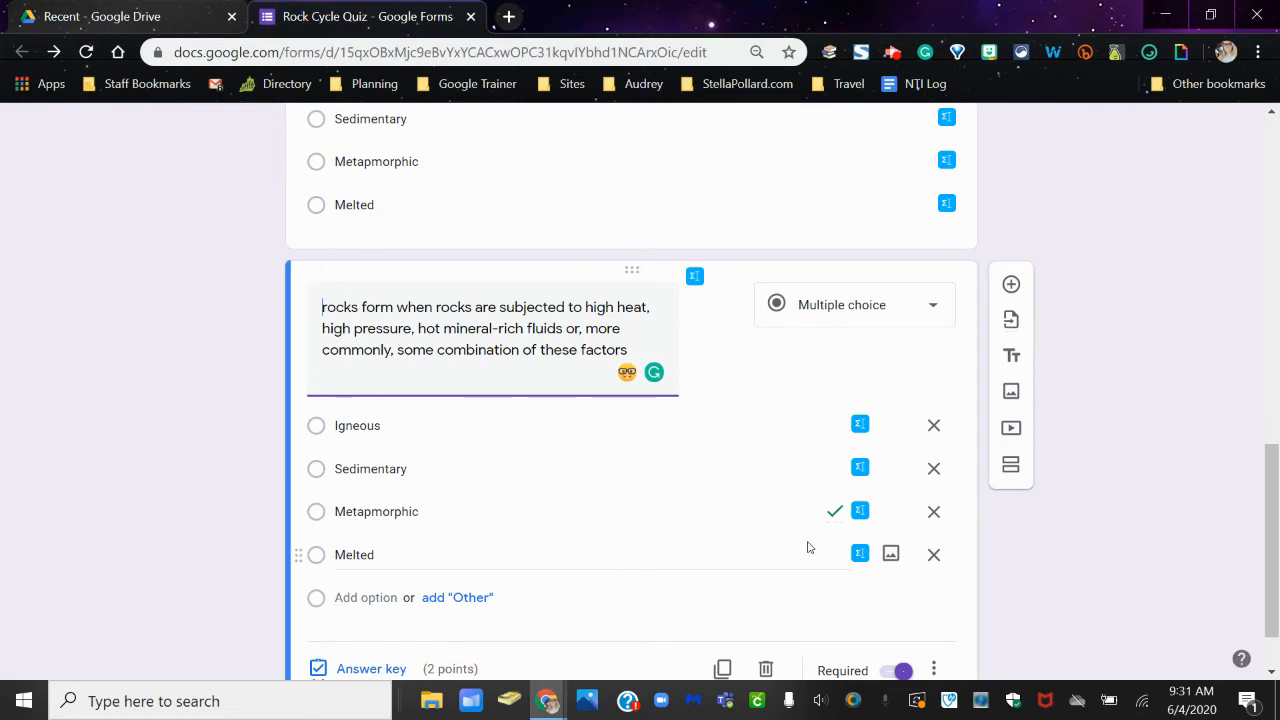
- Add a short-answer question reading "_____rock is formed through the cooling and solidification of magma or lava."
scroll(1035, 473, "down", 1)
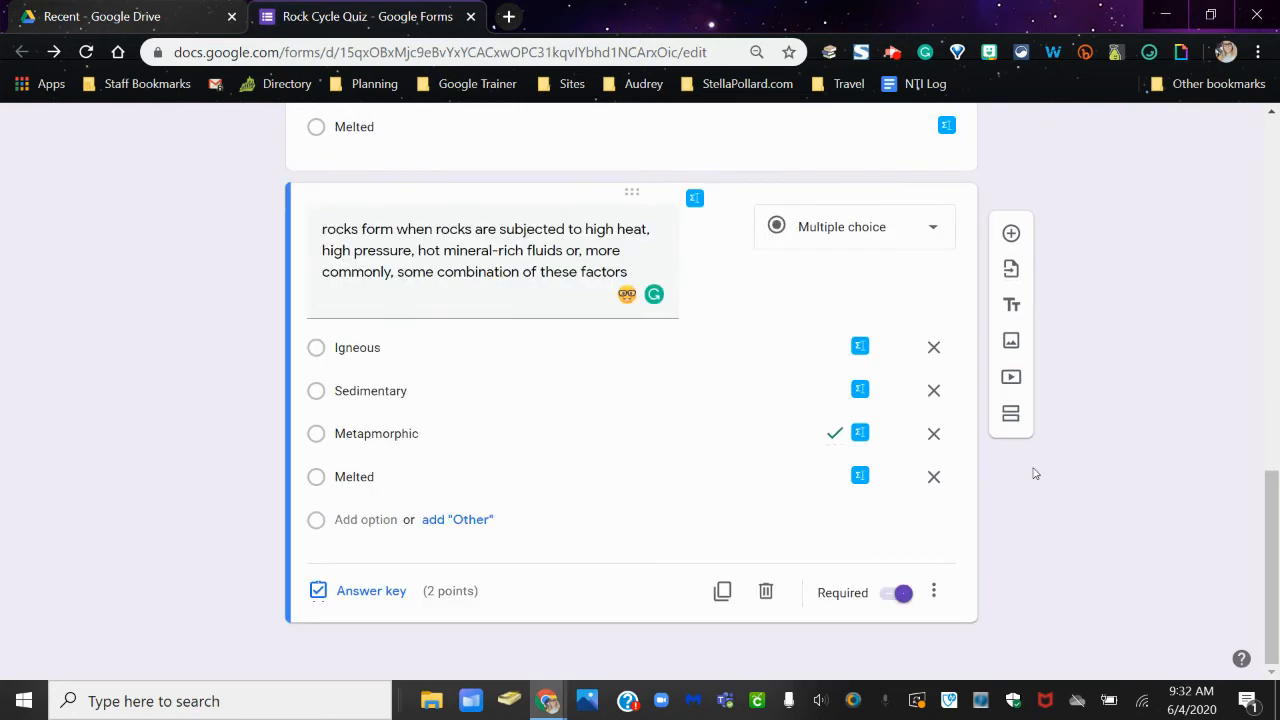
left_click(1011, 233)
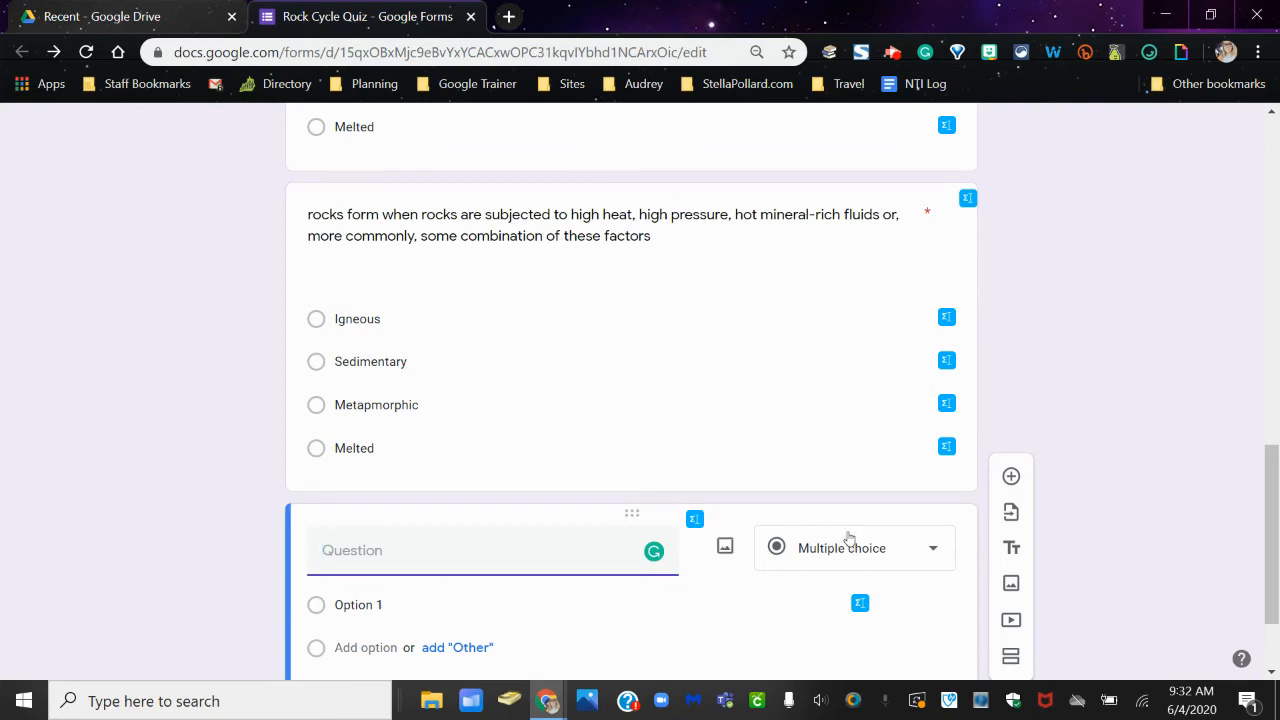
type("rock is formed through the cooling and solidification of magma or lava.")
left_click(803, 541)
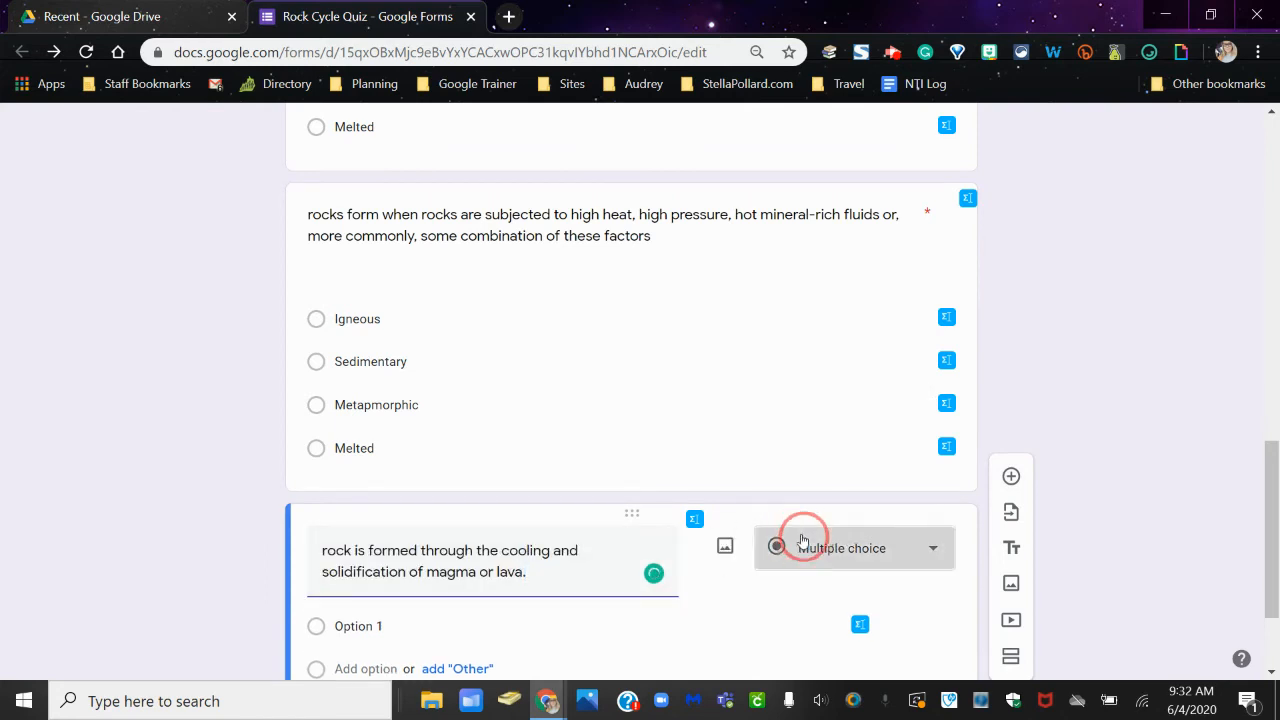
left_click(812, 160)
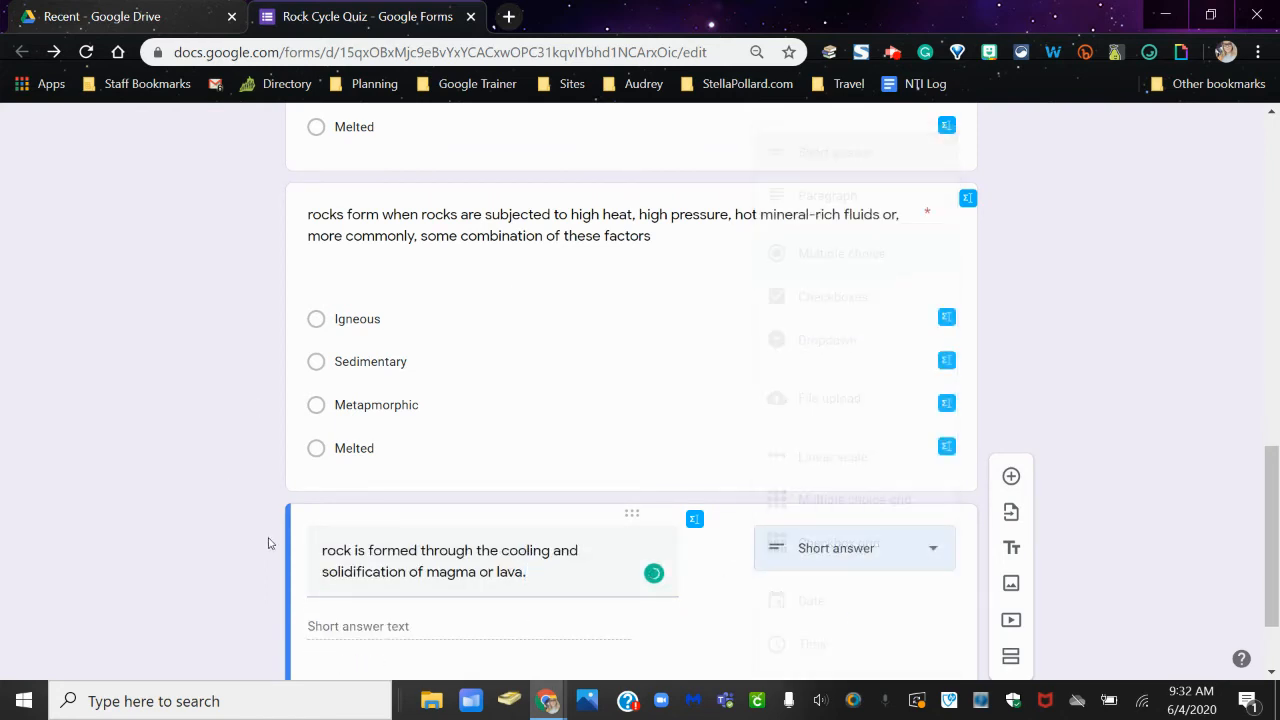
left_click(320, 550)
type("_____")
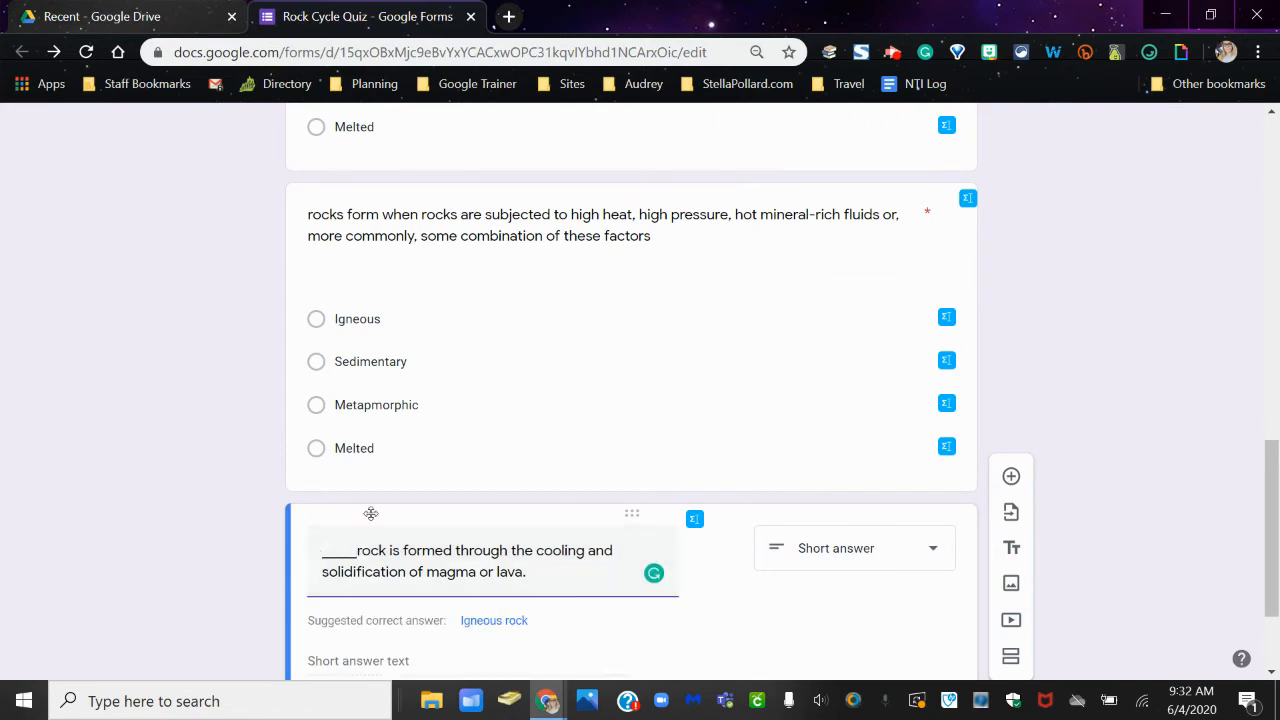
- List "Igenous Rock", "igenous rock" and "Igneous rock" as correct answers in the answer key of the magma or lava question
scroll(370, 513, "down", 2)
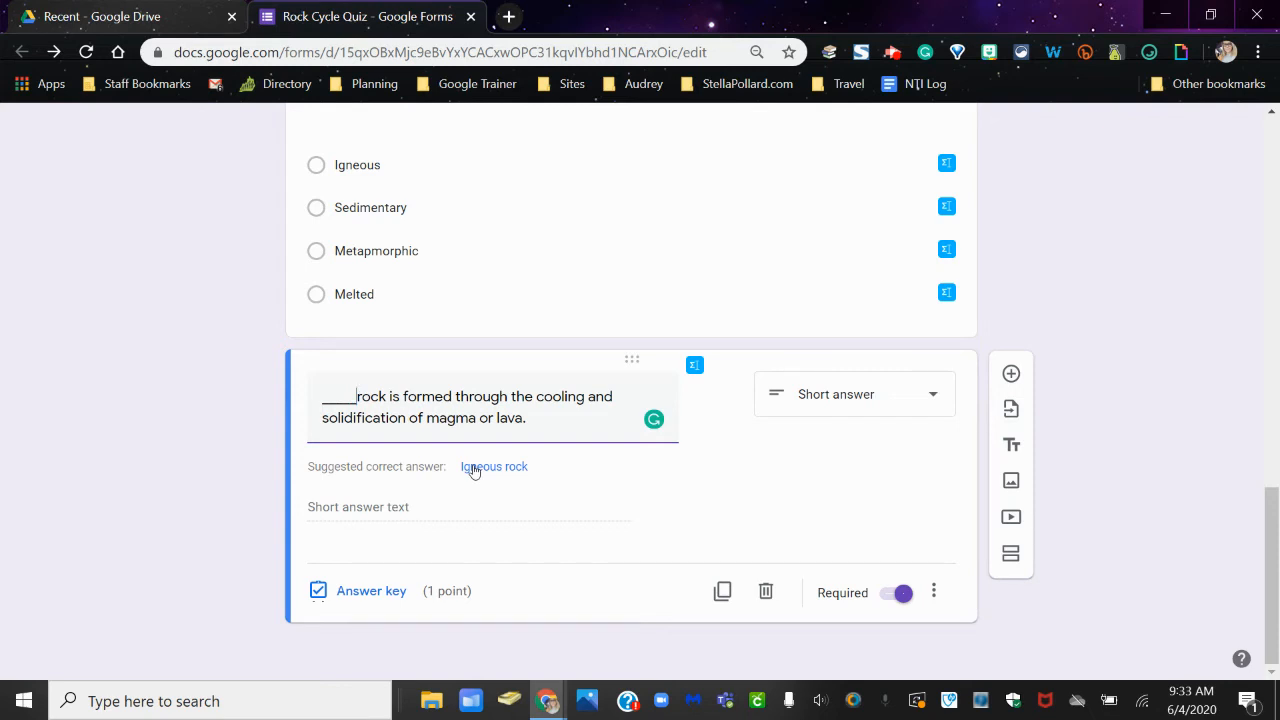
left_click(340, 595)
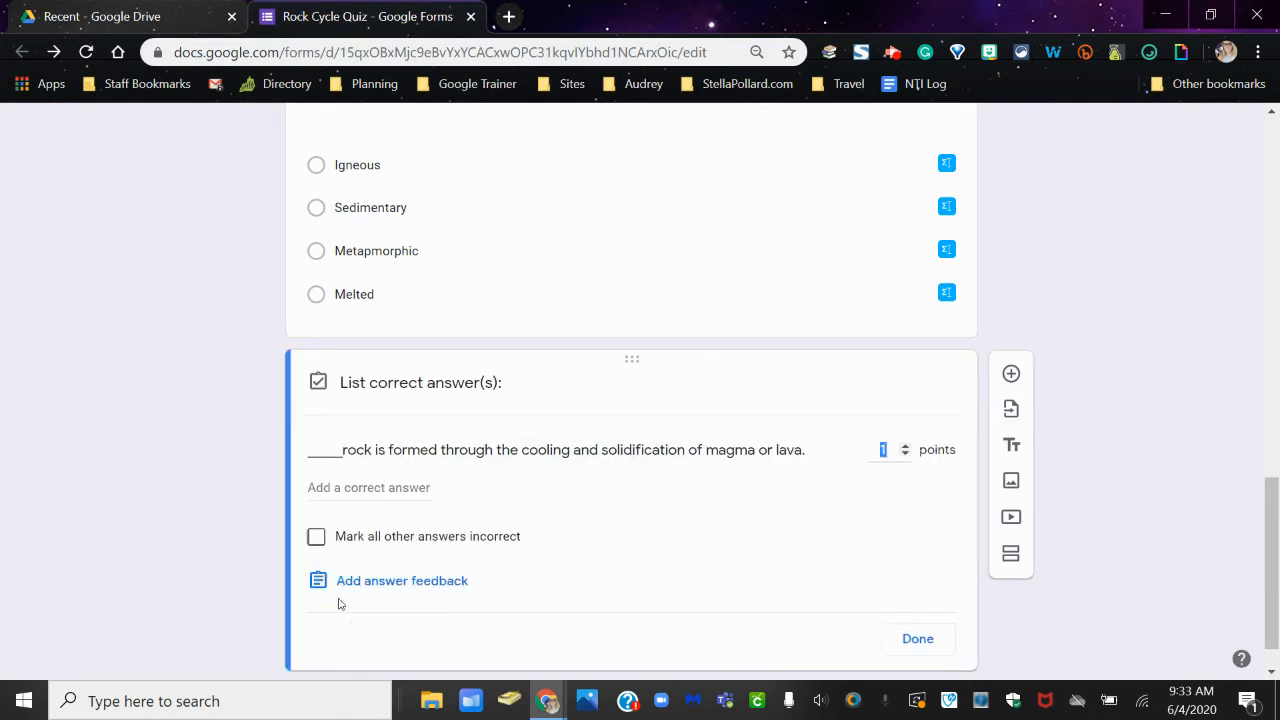
left_click(340, 487)
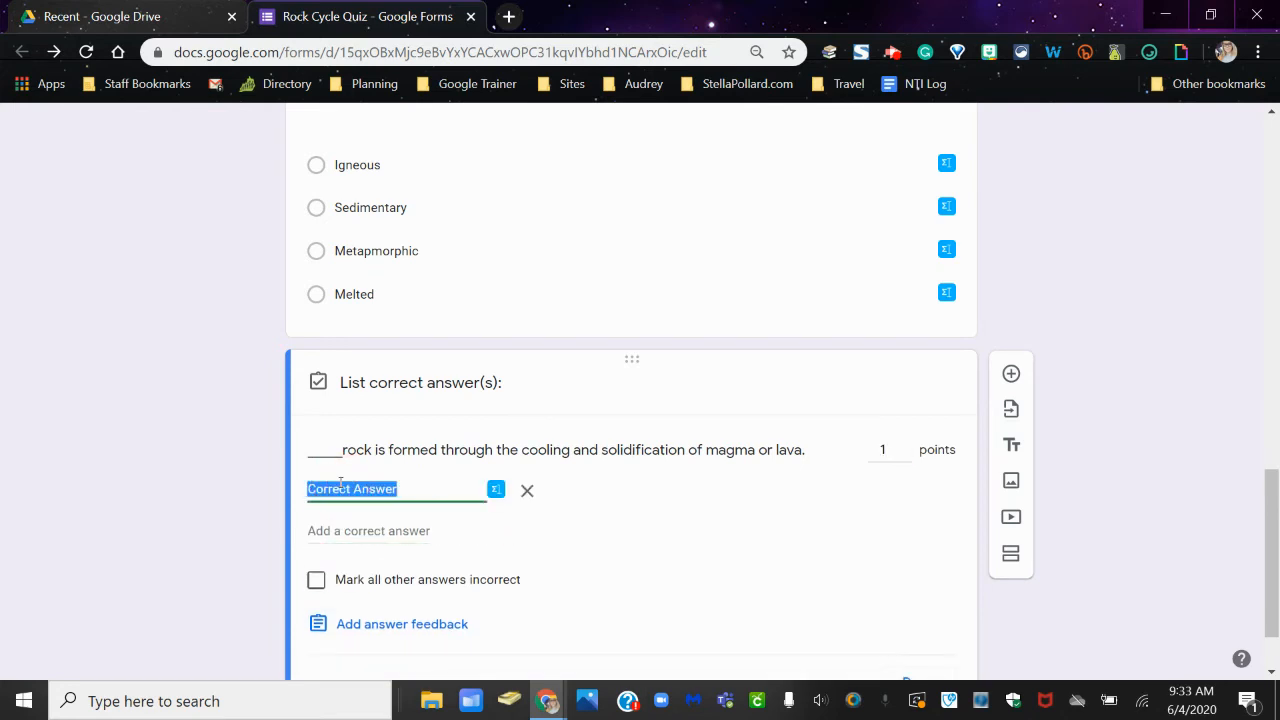
type("Igenous Rock")
left_click(345, 528)
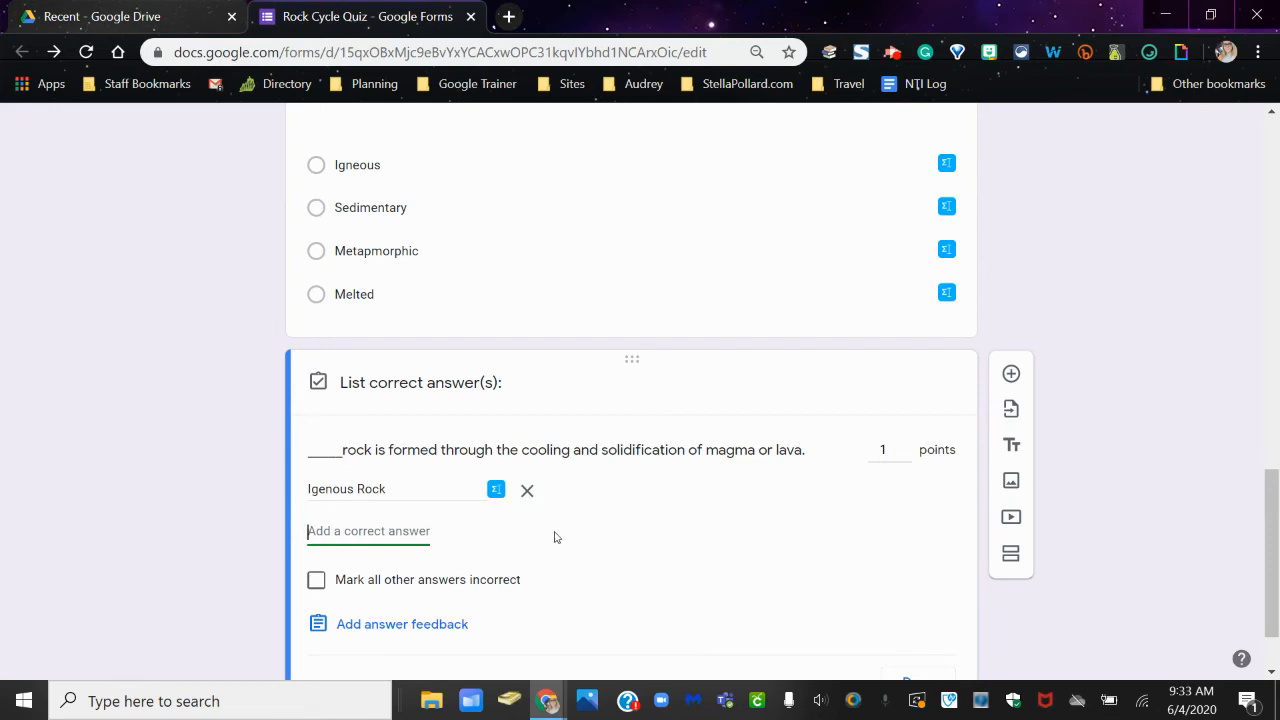
left_click(418, 516)
type("igenous rock")
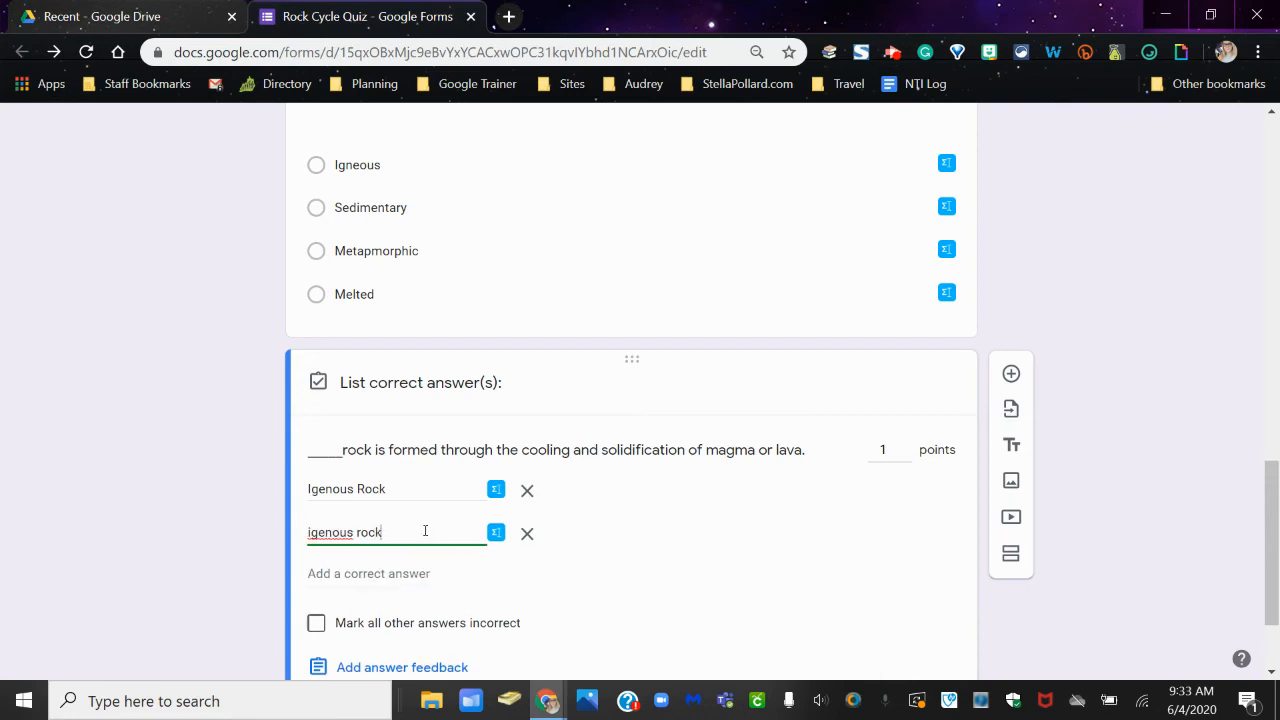
left_click(391, 573)
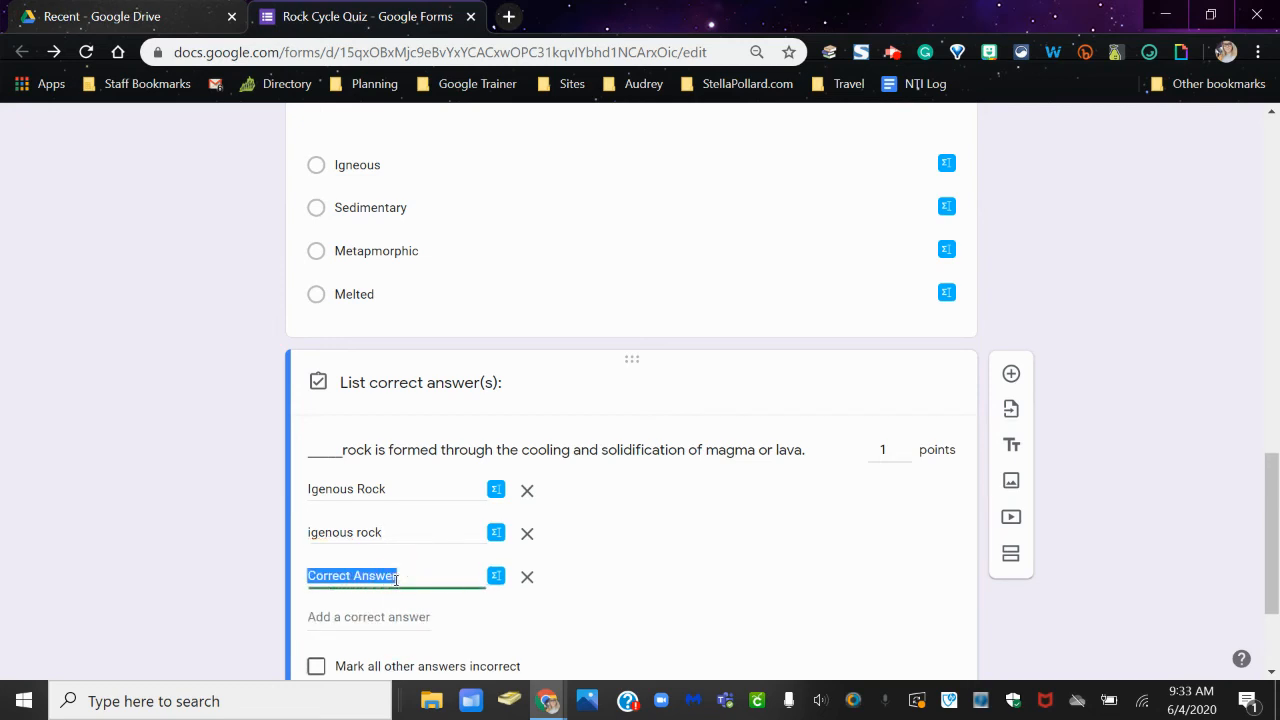
type("Igneous rock")
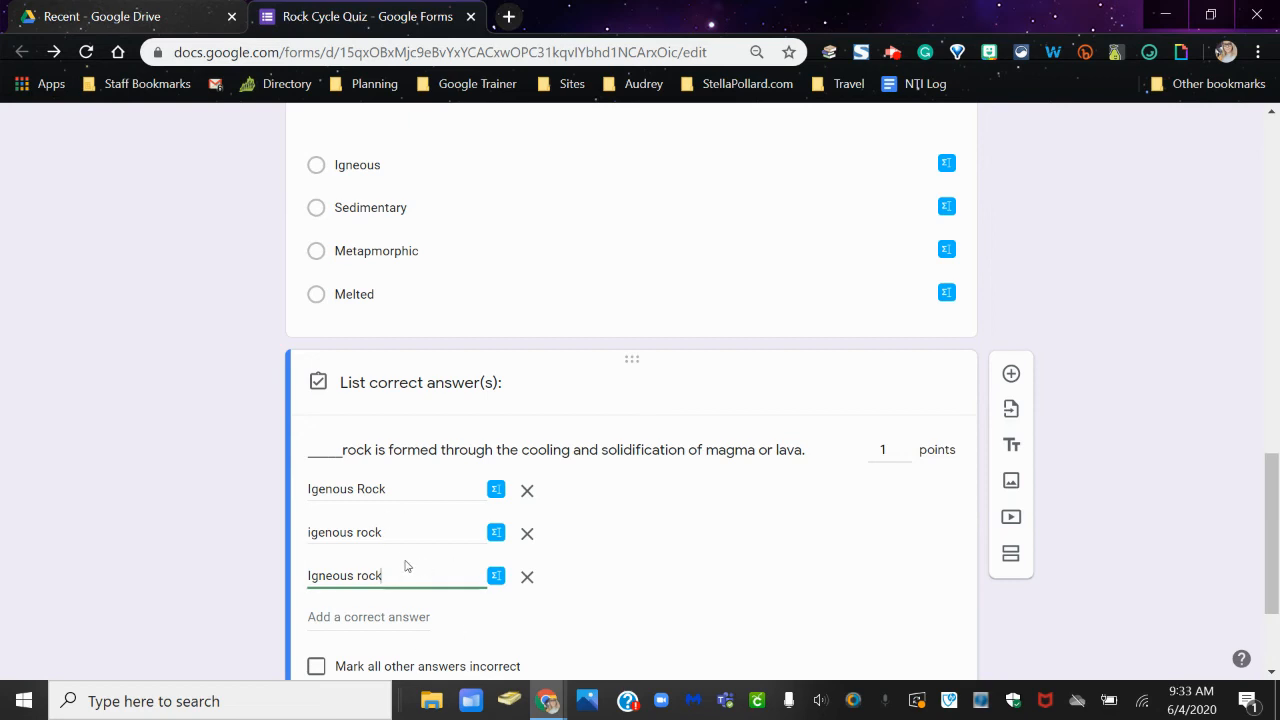
- Mark all other answers to the magma or lava question as incorrect and set its value to 2 points
scroll(400, 560, "down", 2)
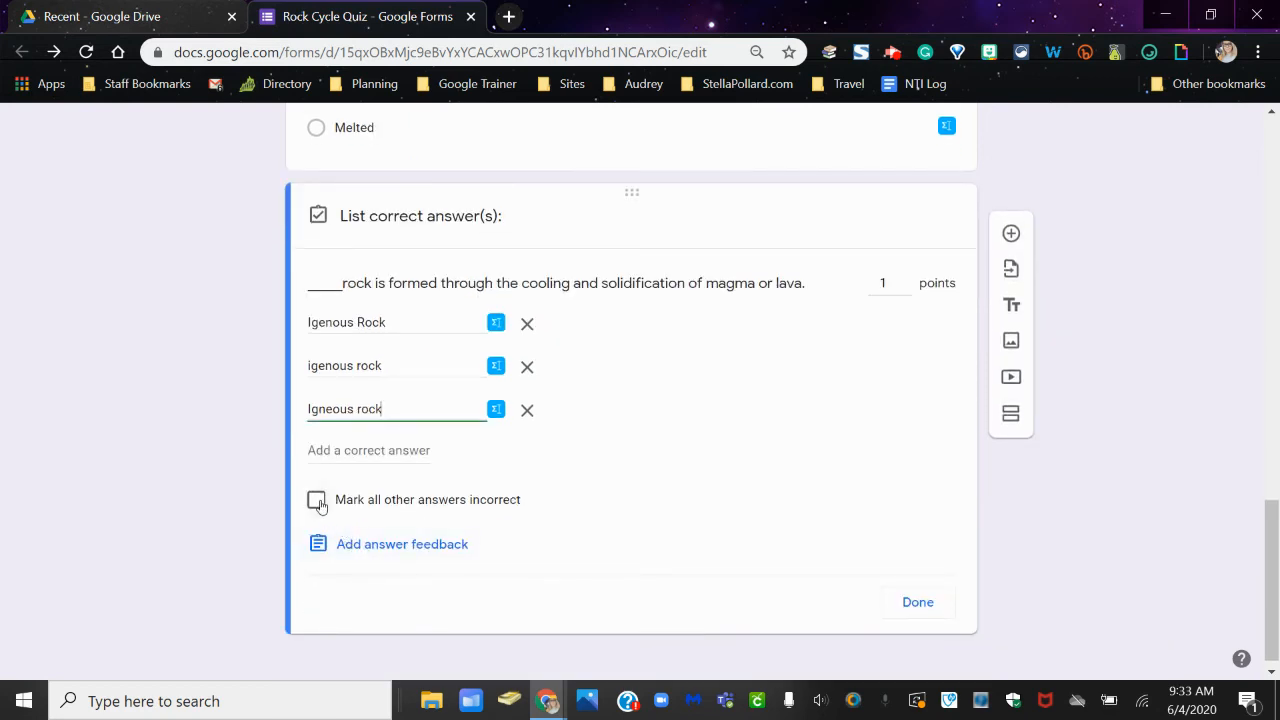
left_click(318, 503)
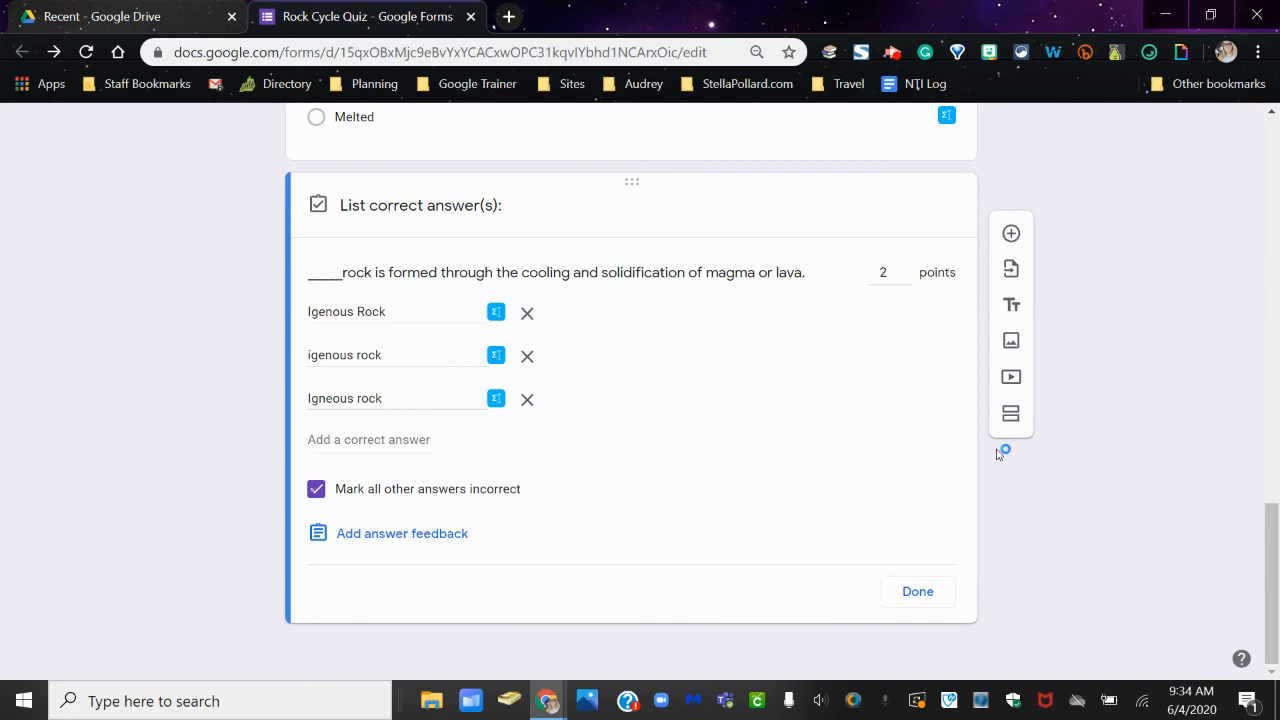
scroll(843, 531, "up", 4)
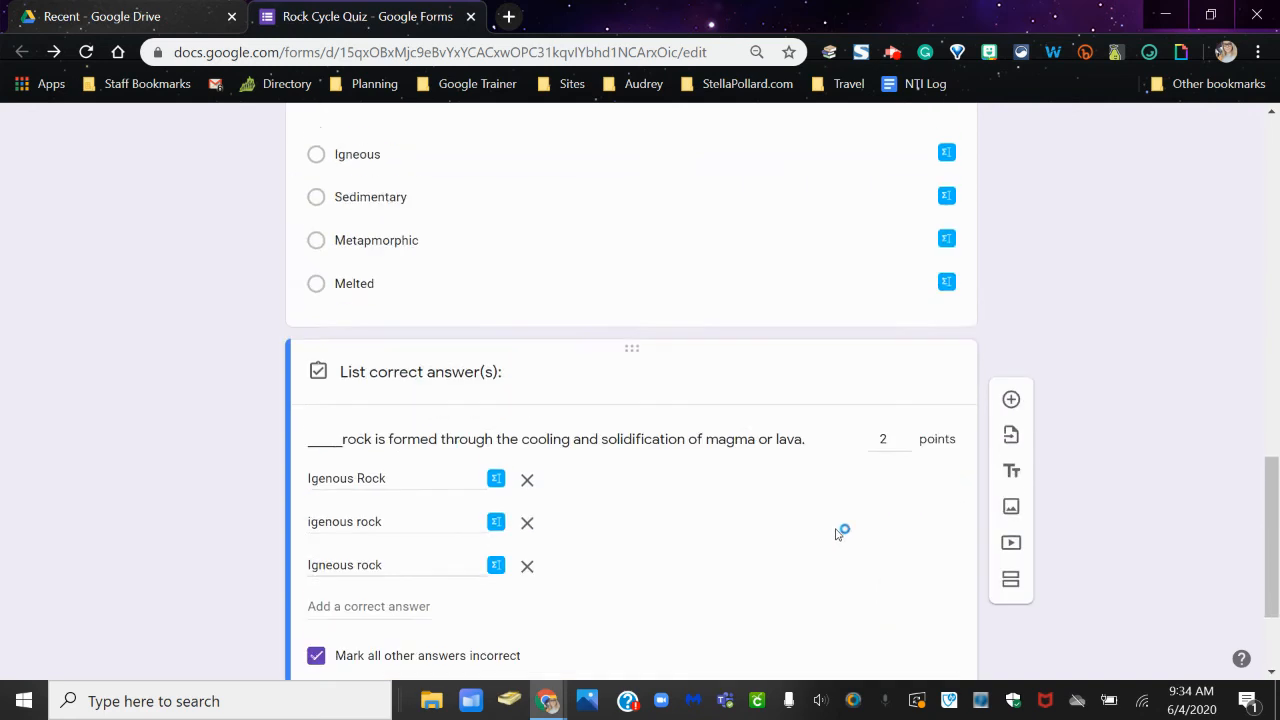
scroll(509, 369, "down", 4)
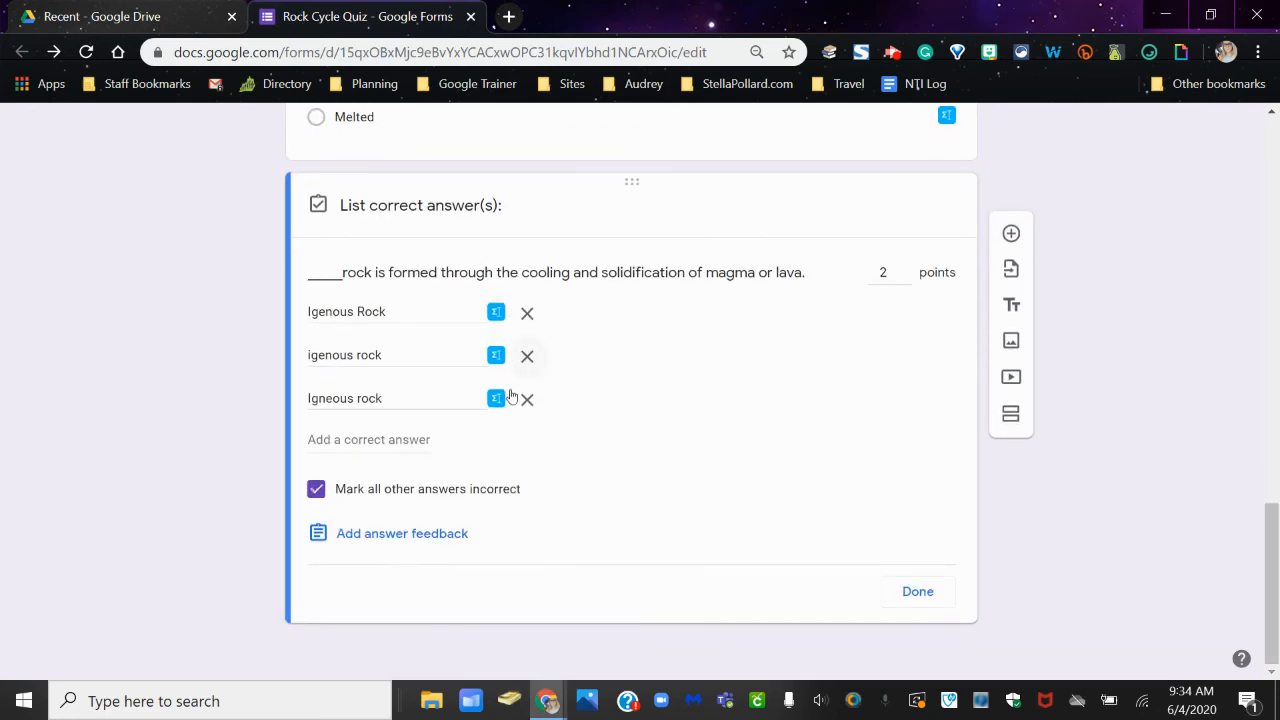
- Add a checkboxes question "Which of the following is considered a main type of rock?" with options igenous, sedimentary, metamorphic and sheet
left_click(1012, 234)
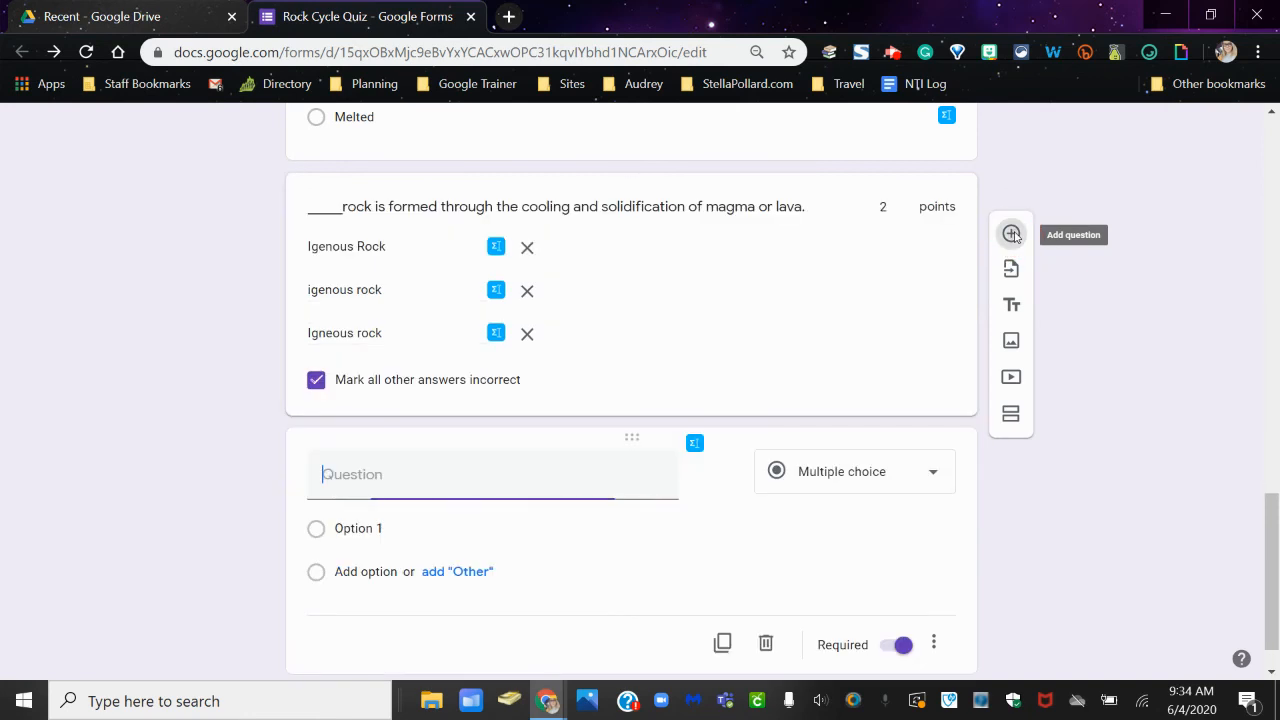
left_click(878, 490)
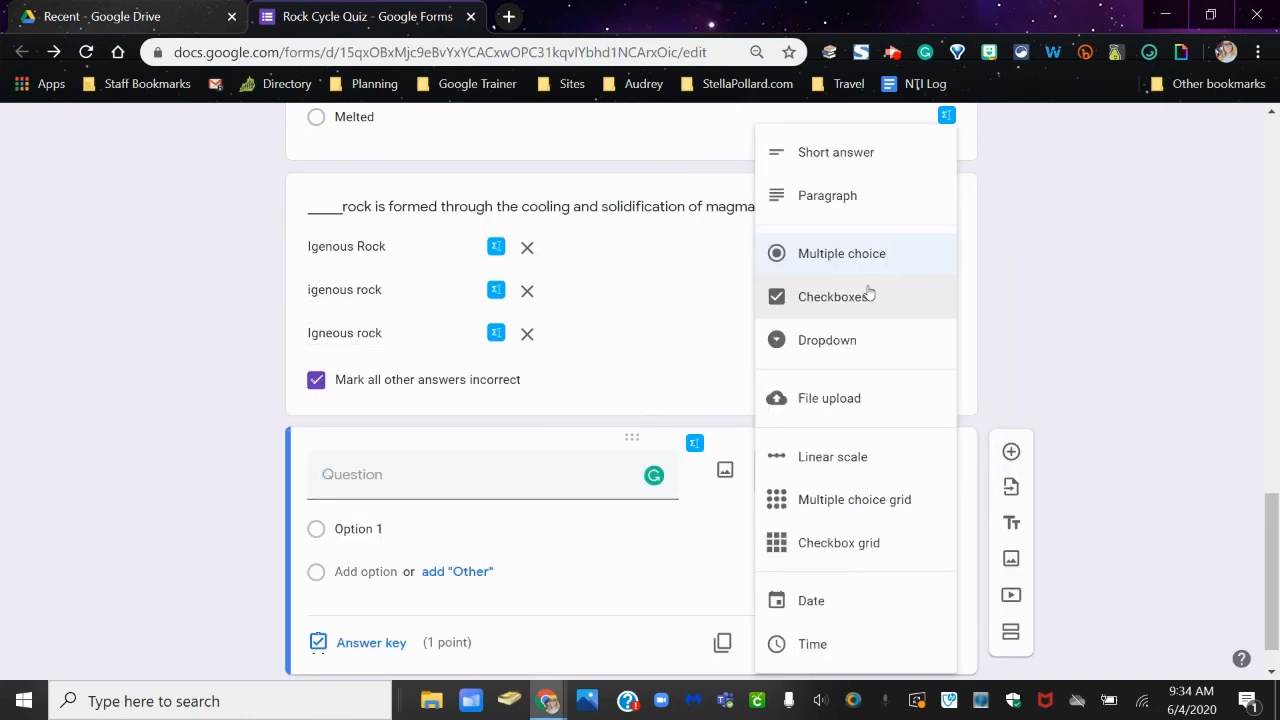
left_click(869, 293)
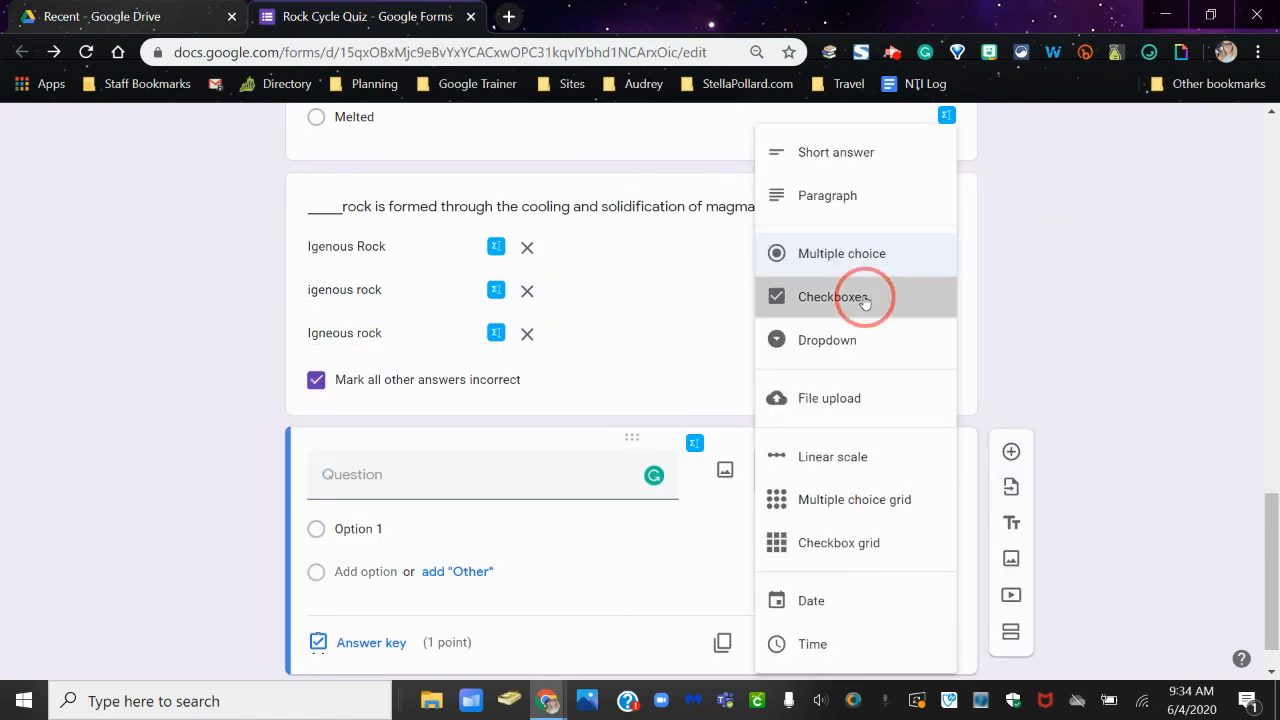
left_click(540, 487)
type("Which of the following is considered a main type of rock? igenous sedimentary metamorphic sheet")
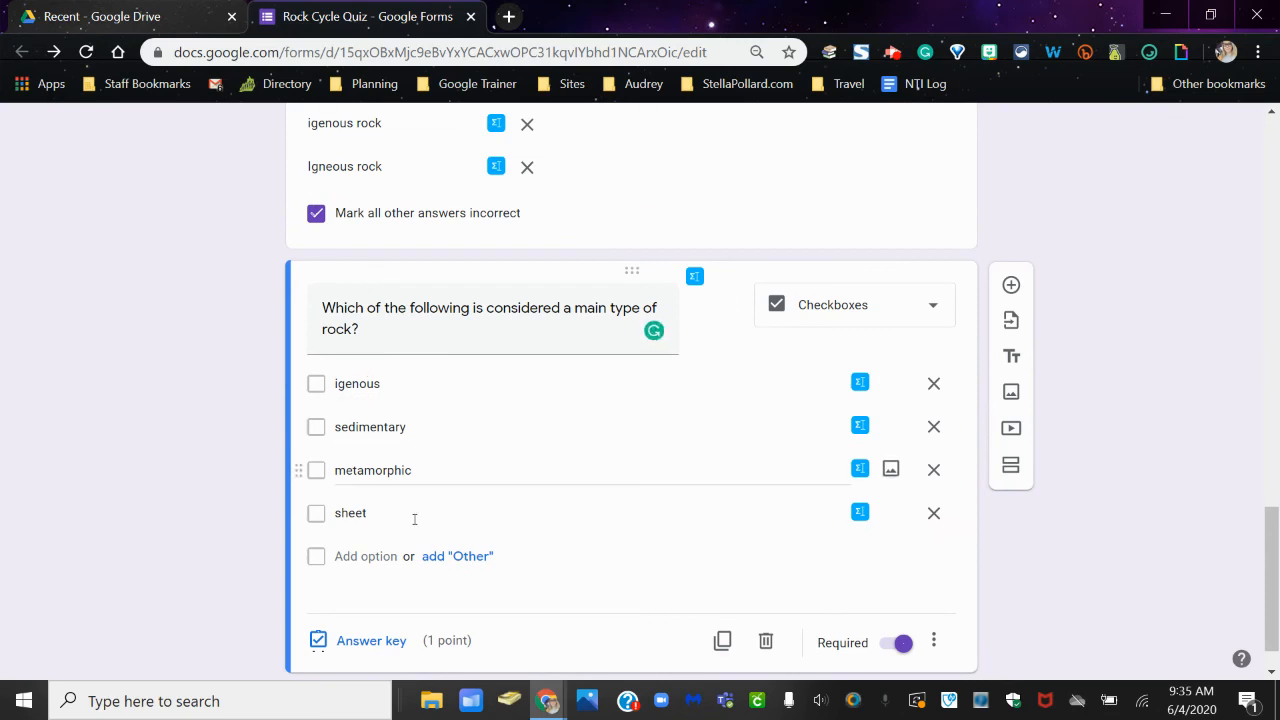
- Mark igenous, sedimentary and metamorphic as correct for the checkboxes question, set it to 2 points and finish the answer key
left_click(371, 641)
left_click(326, 402)
left_click(324, 444)
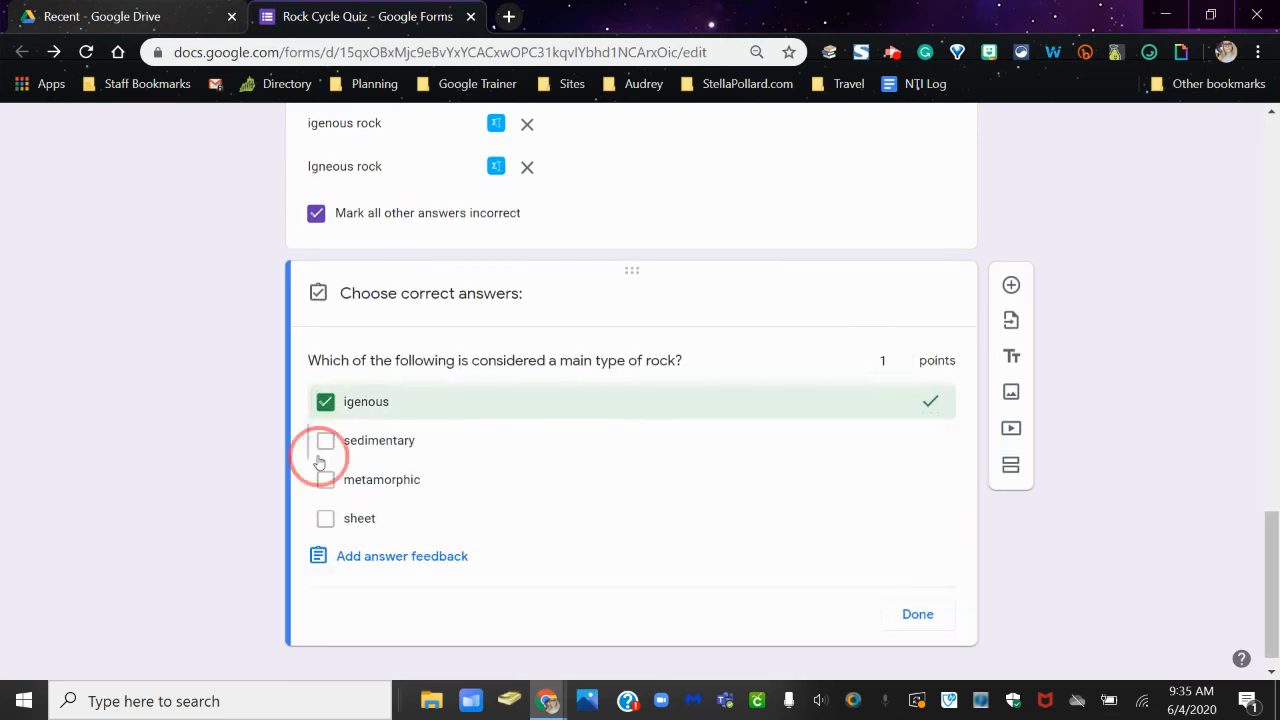
left_click(327, 480)
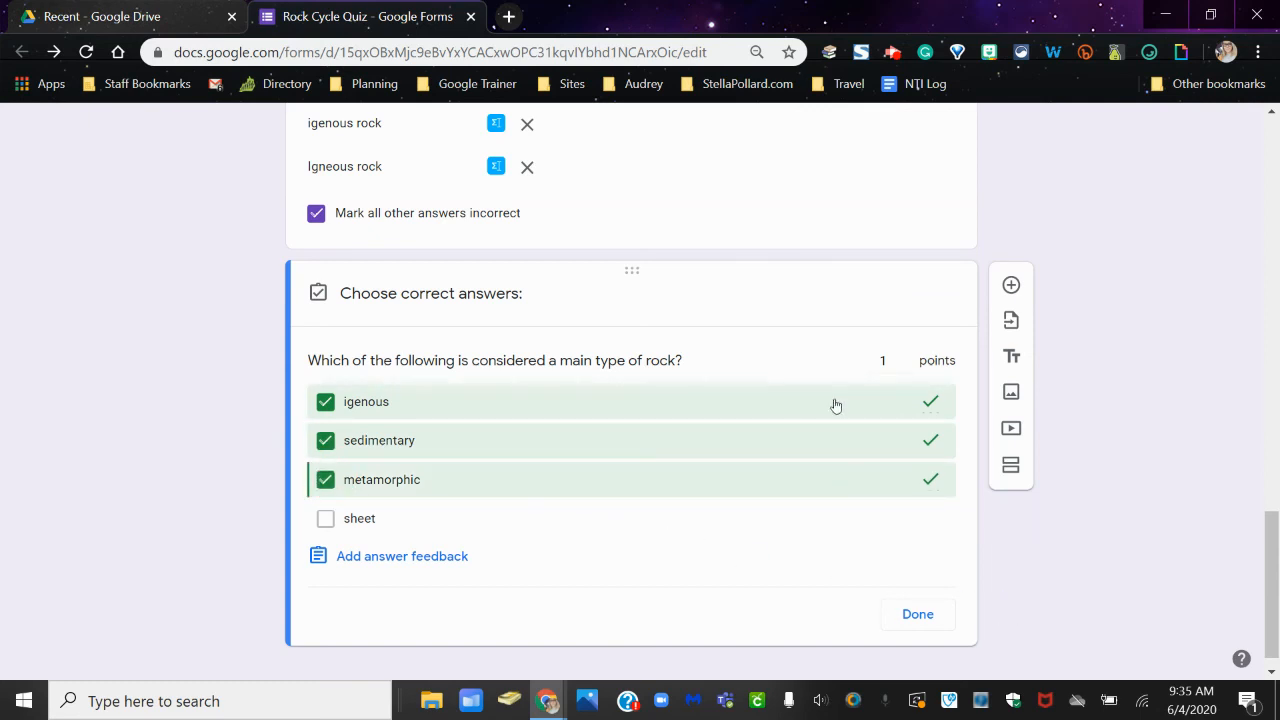
left_click(903, 360)
left_click(905, 356)
left_click(897, 614)
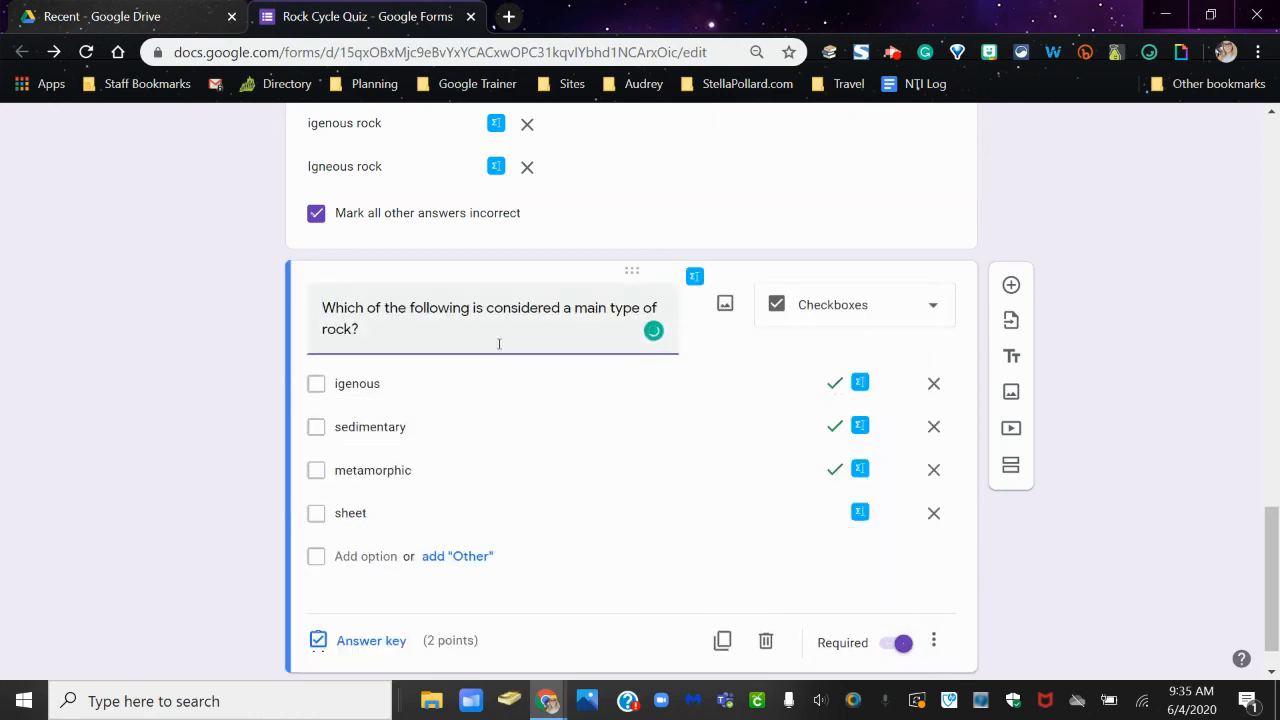
- Add the description "Select all that apply" to the question about the main types of rock
scroll(374, 384, "up", 3)
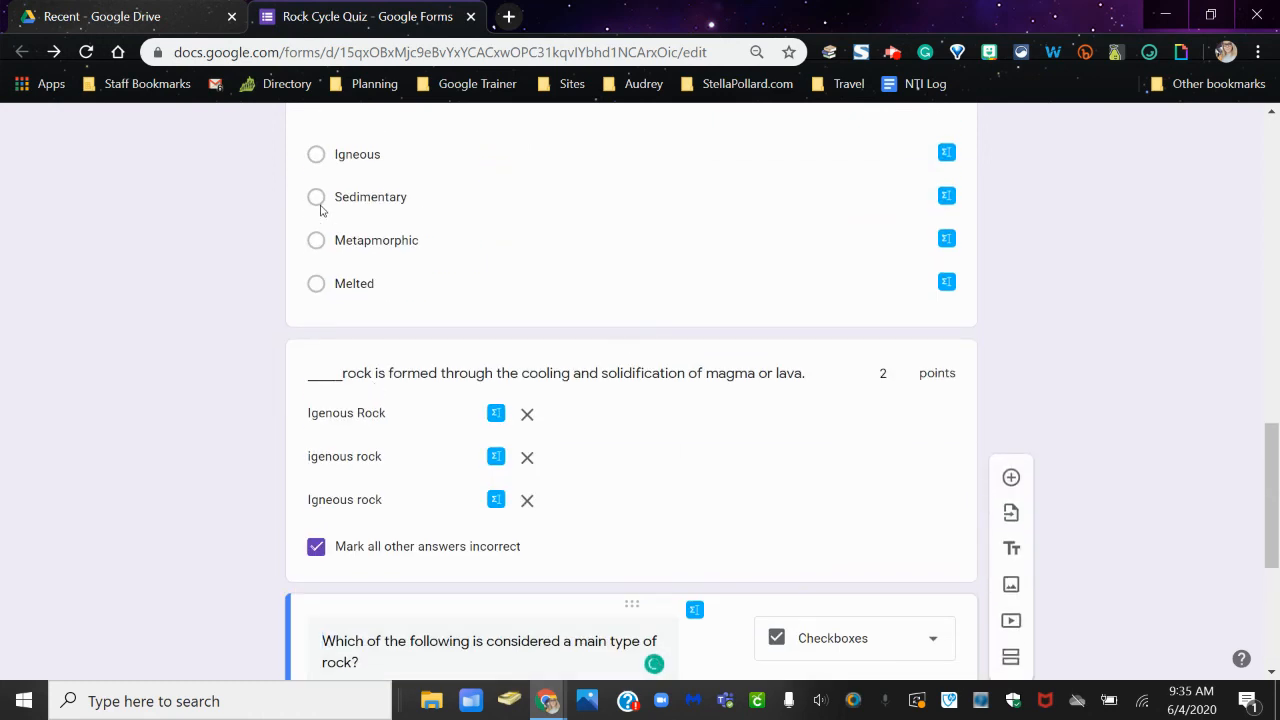
scroll(318, 242, "down", 4)
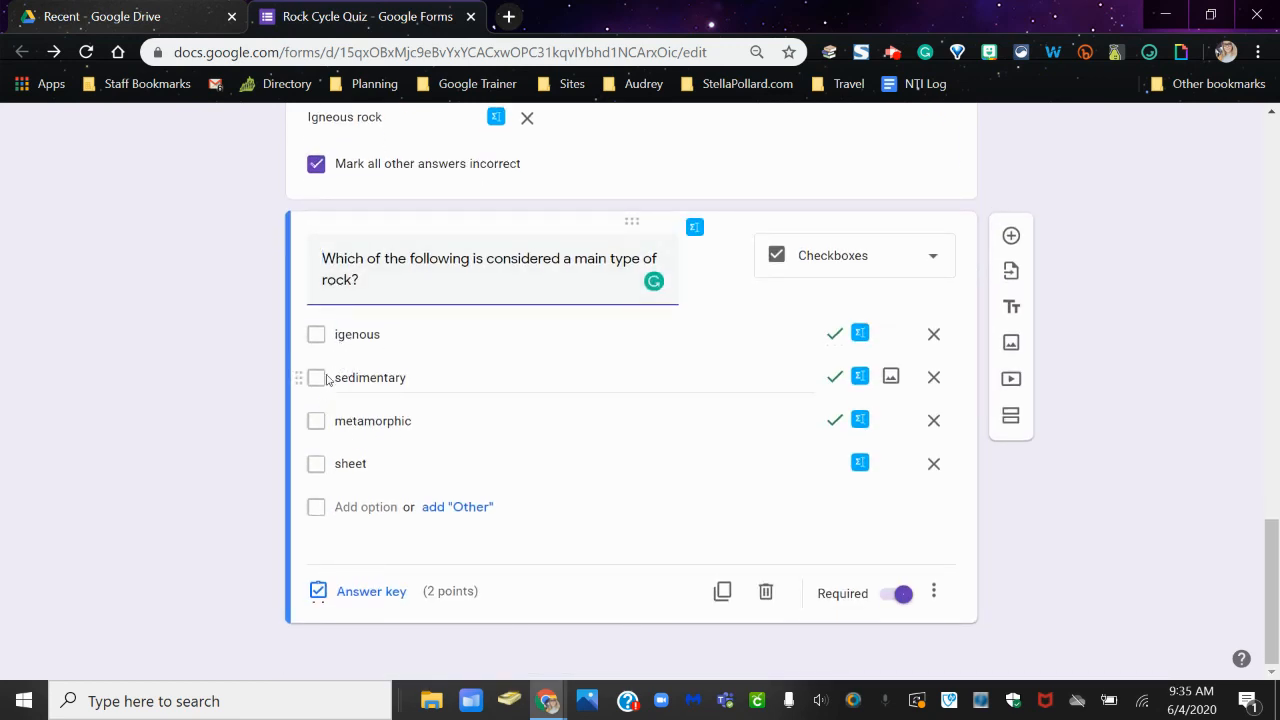
left_click(933, 594)
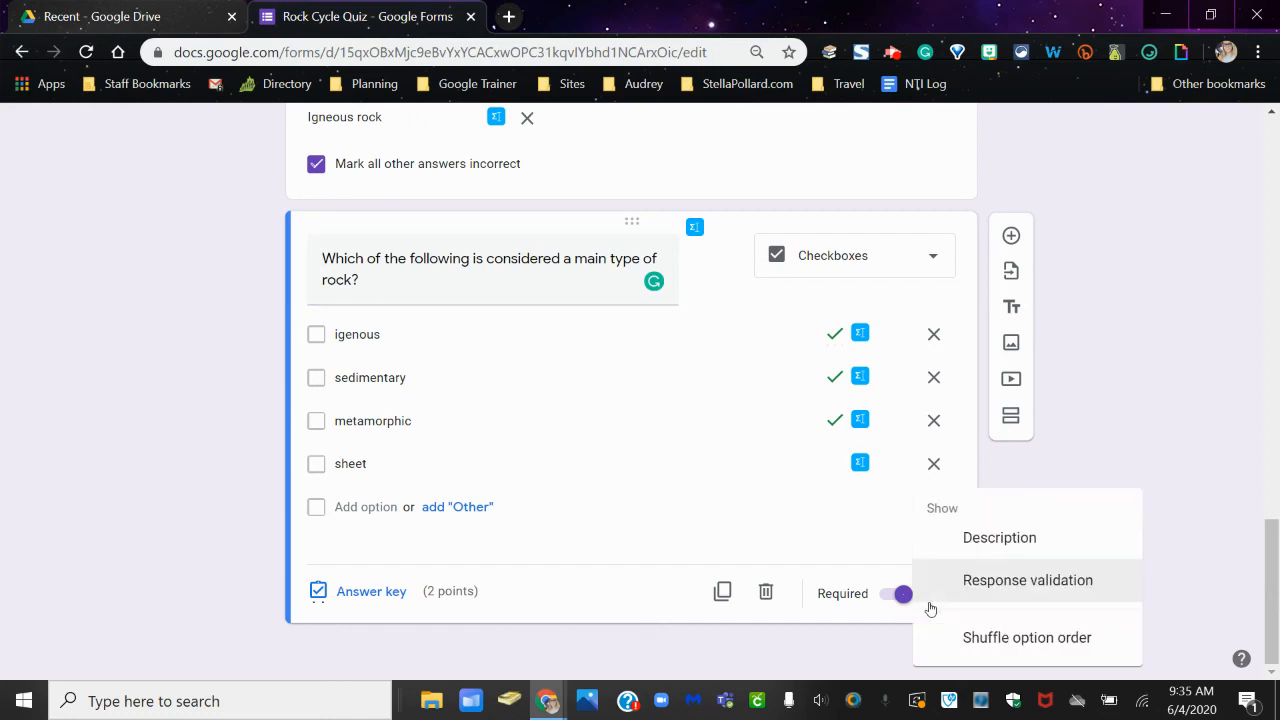
left_click(959, 546)
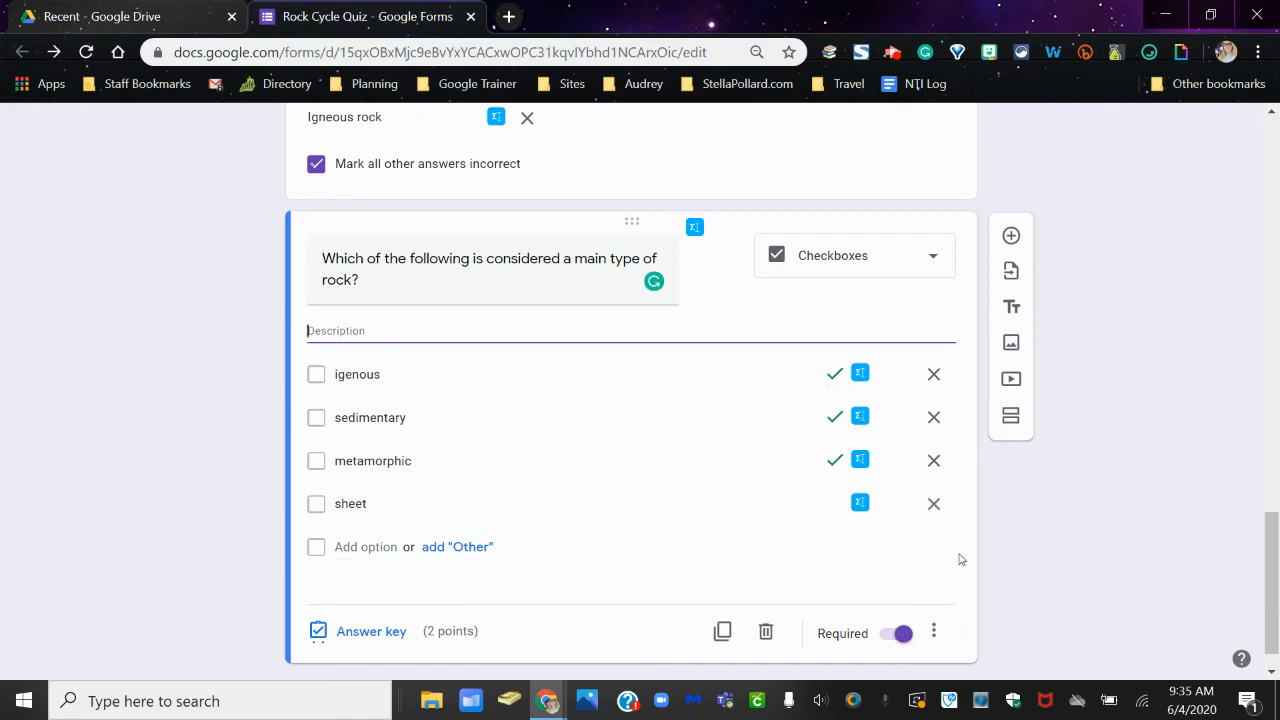
type("Sel")
type("ect all t")
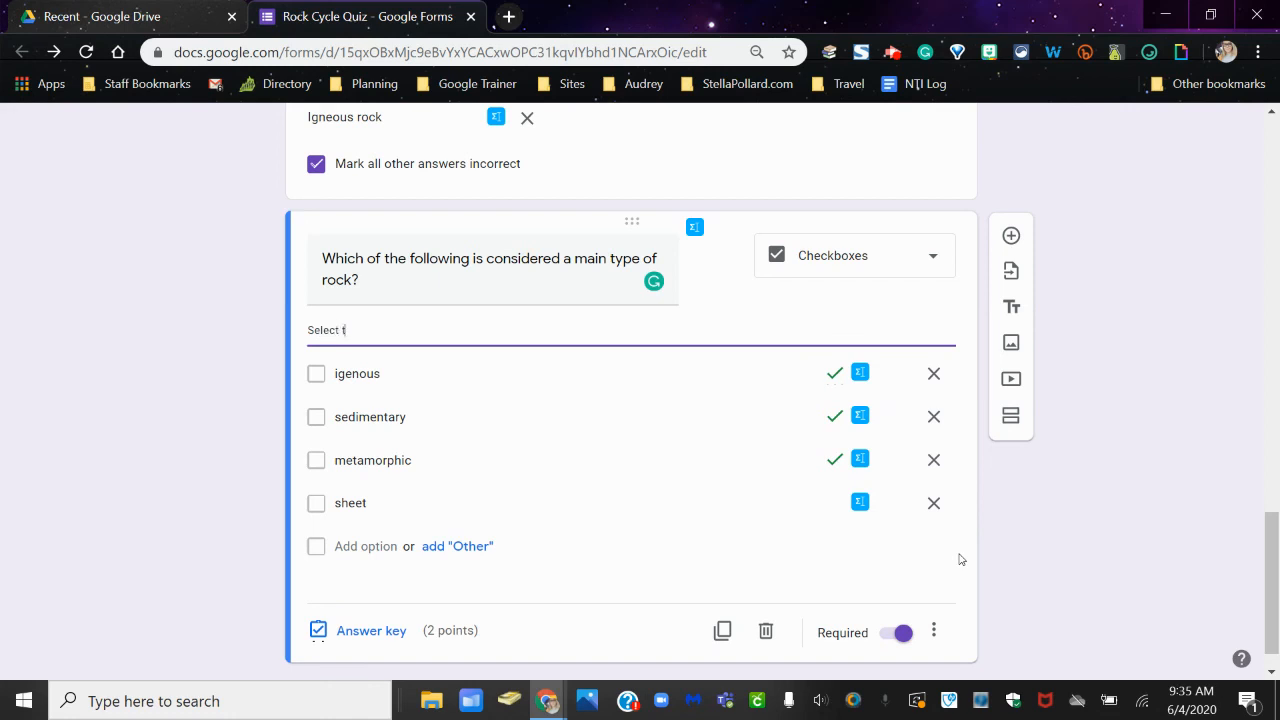
type("hat apply")
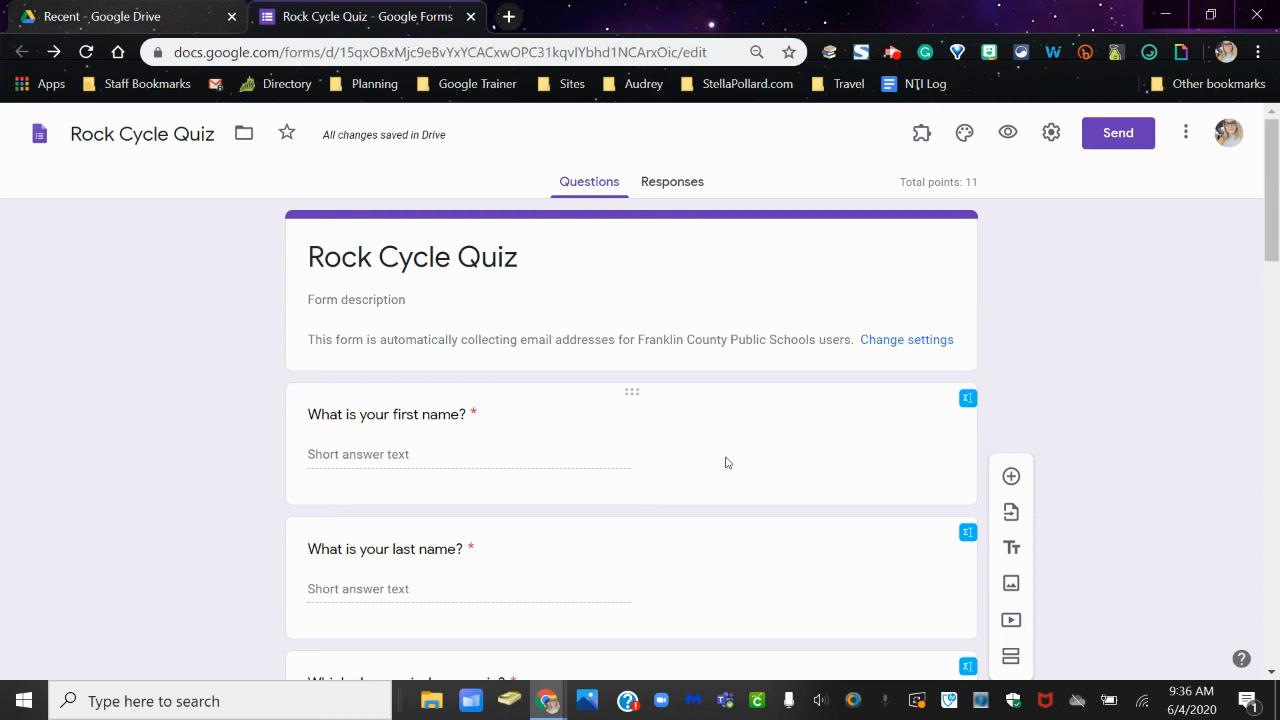
- Open the form's sending options and choose to share it by link
left_click(1118, 132)
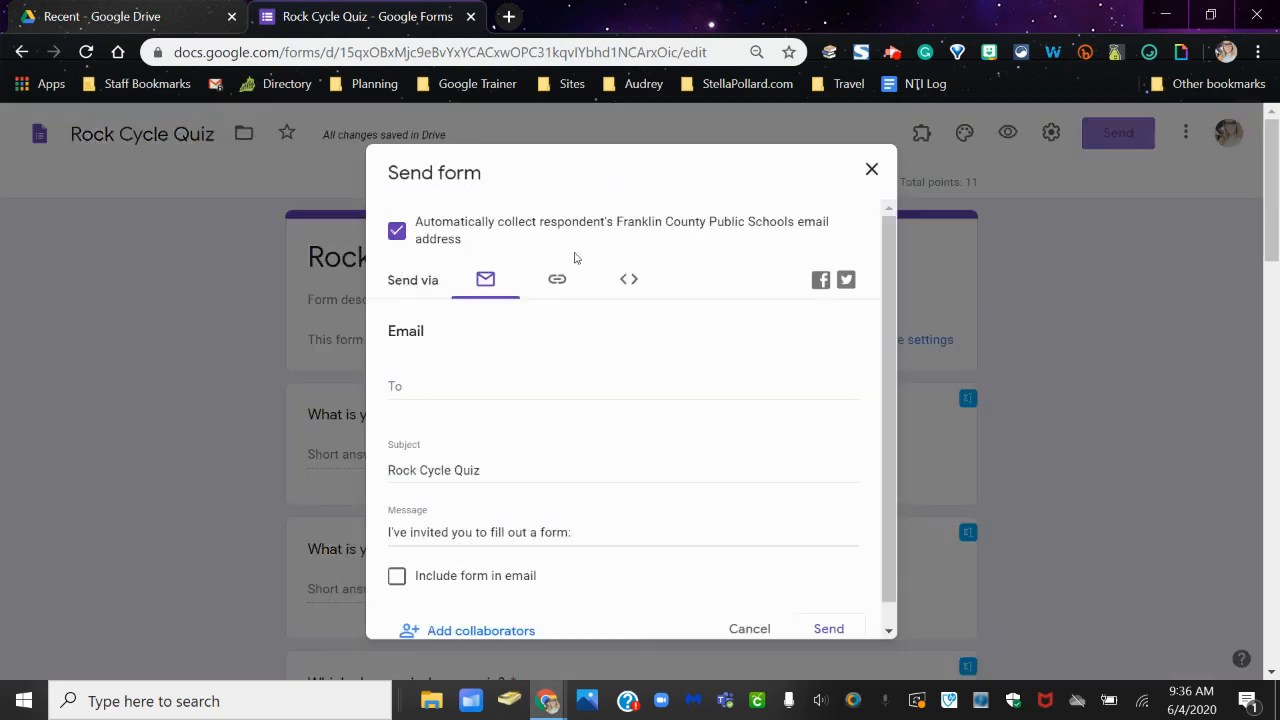
left_click(553, 281)
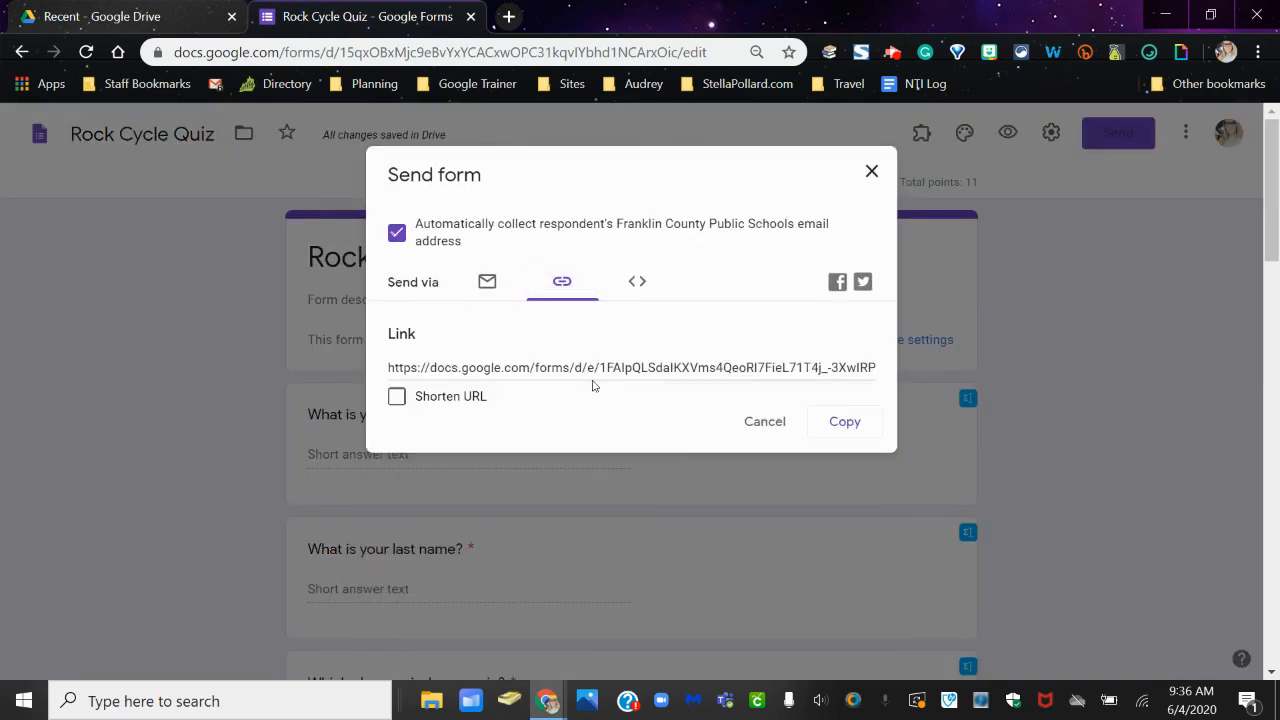